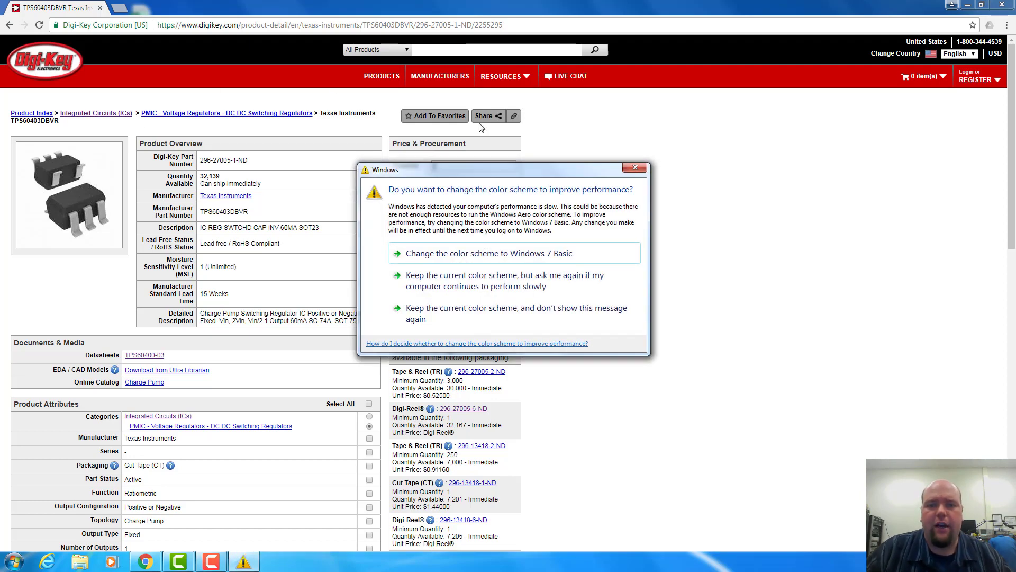
- Dismiss the color scheme message and launch Altium Designer (in AD17) in a maximized window
click(639, 168)
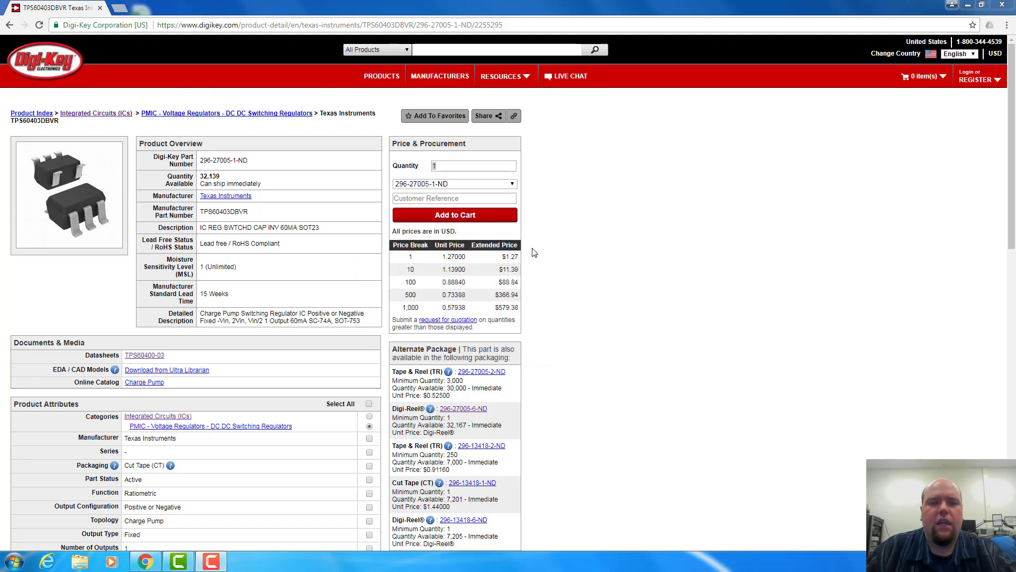
click(17, 562)
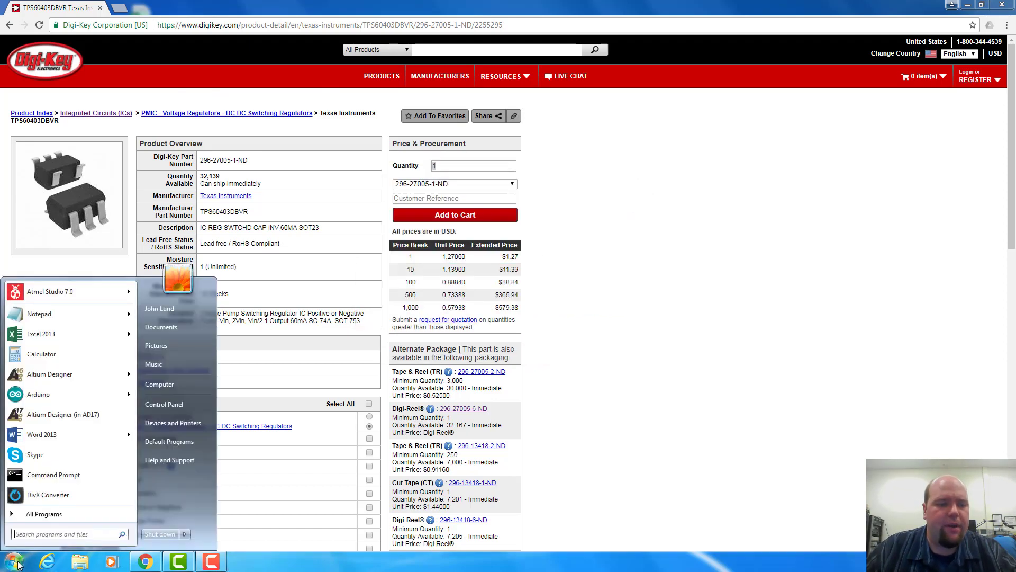
click(45, 415)
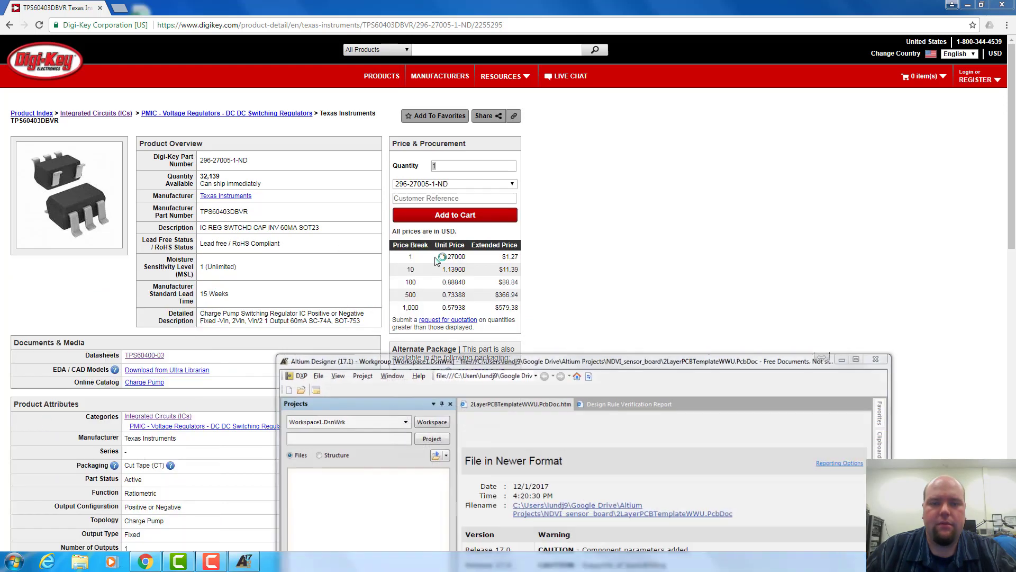
click(858, 357)
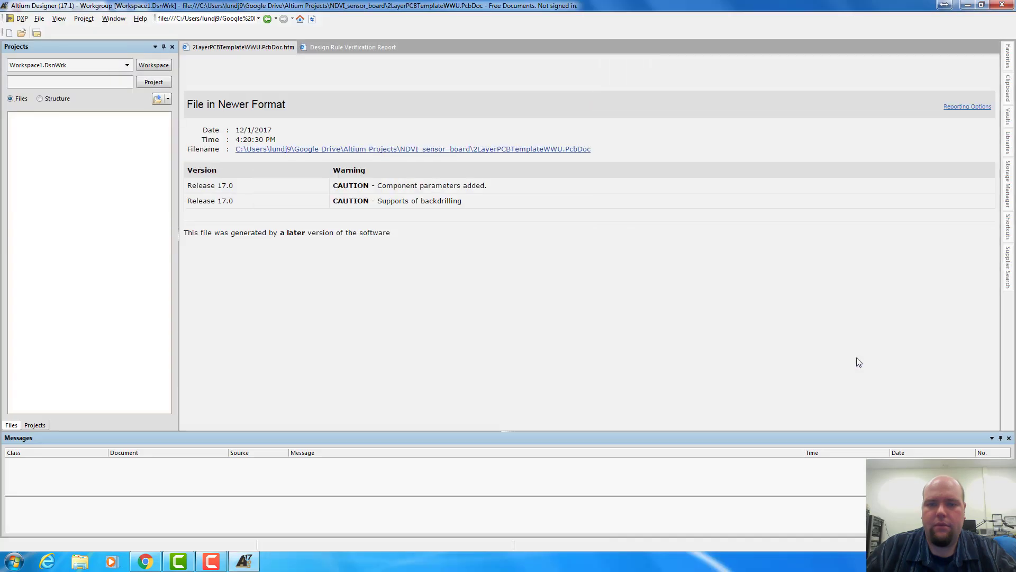
- Create a new project with the default name PCB_Project from the 2LayerPCBProjecTemplateWWUEE template
click(40, 21)
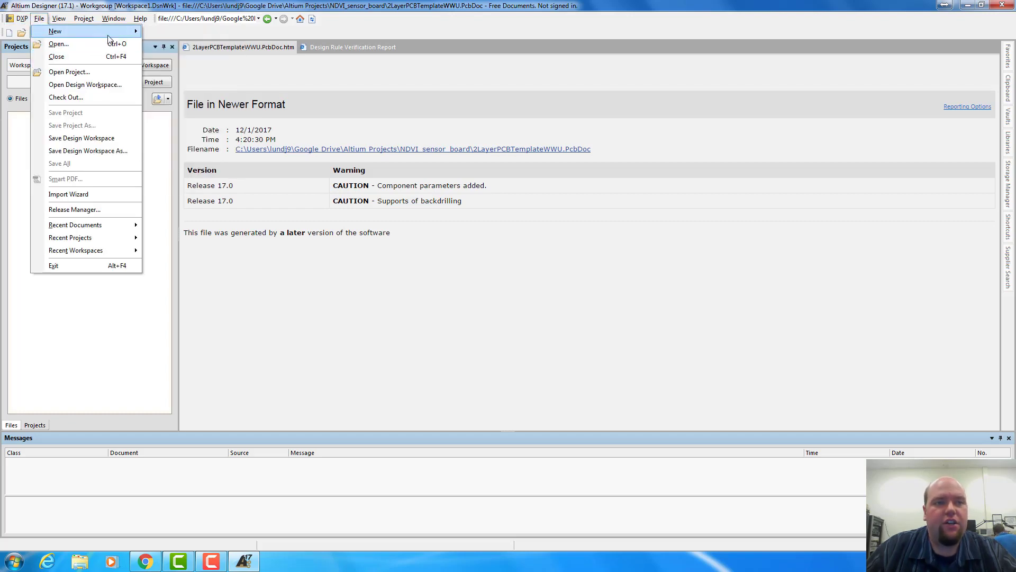
mouse_move(117, 33)
click(172, 31)
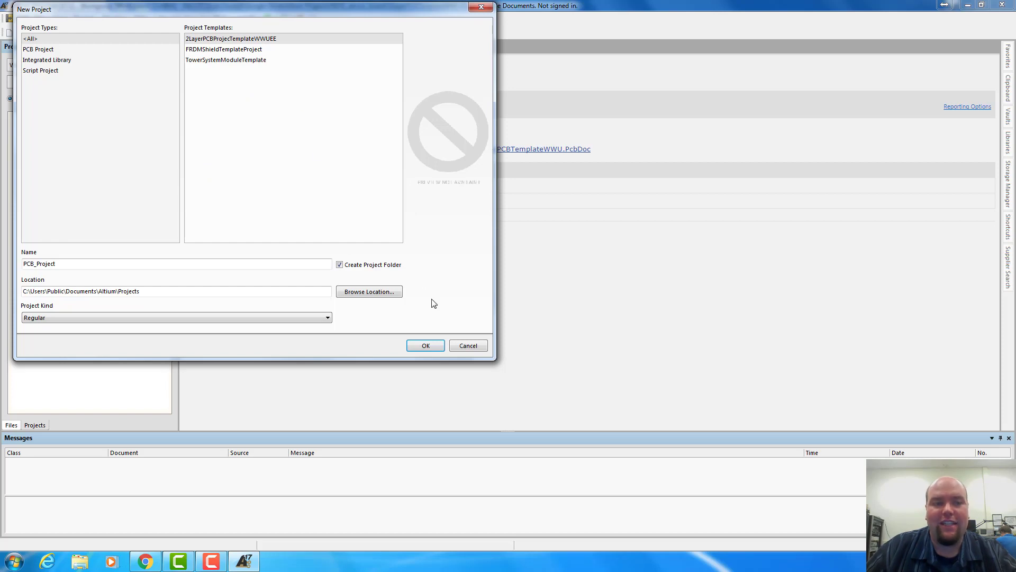
click(426, 347)
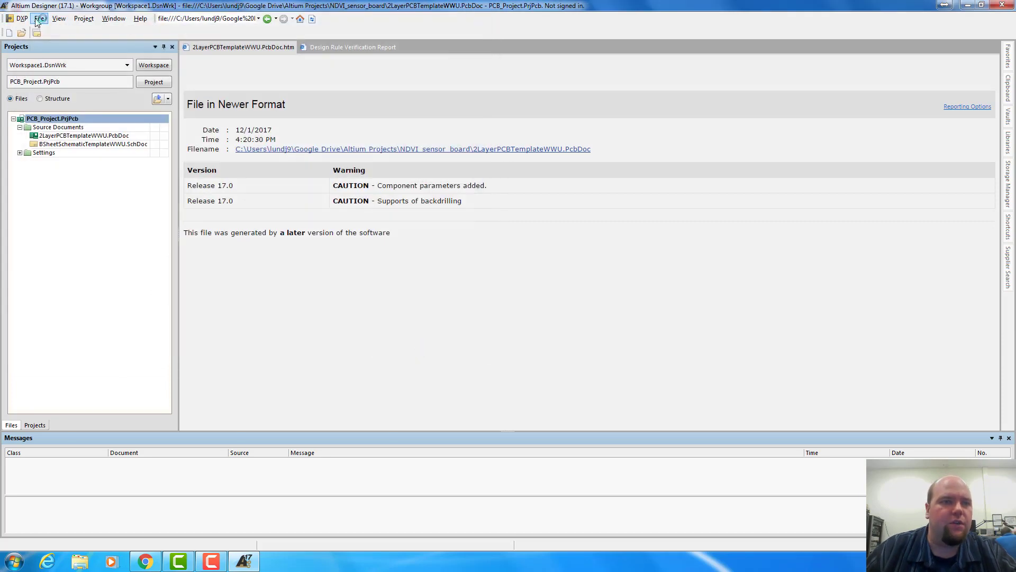
- Load the preferences file AltiumWWUEEDXPPref.DXPPrf from Altium\Templates\Preferences and Options on the eedata (R:) drive and accept the preferences
click(21, 19)
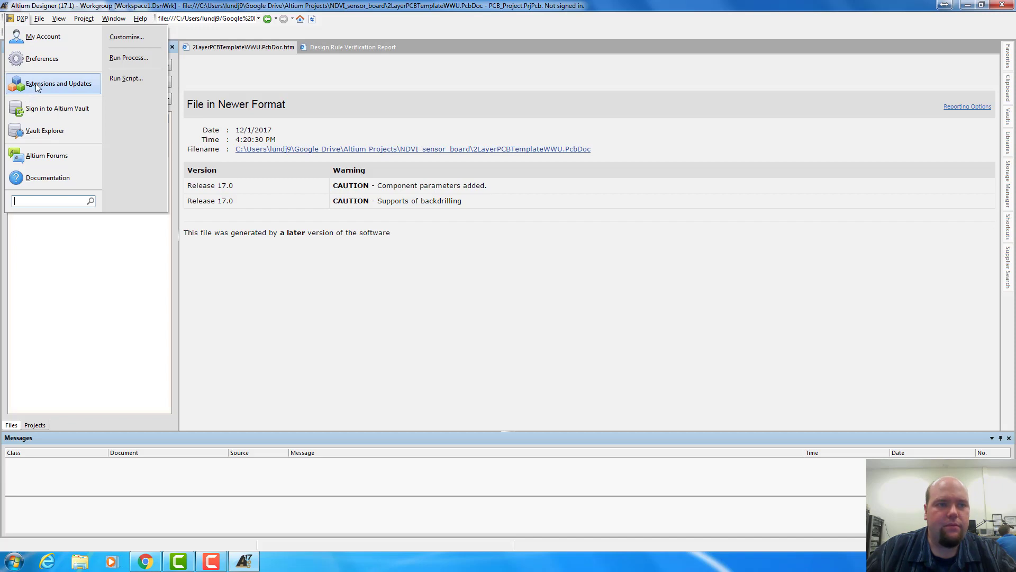
click(37, 59)
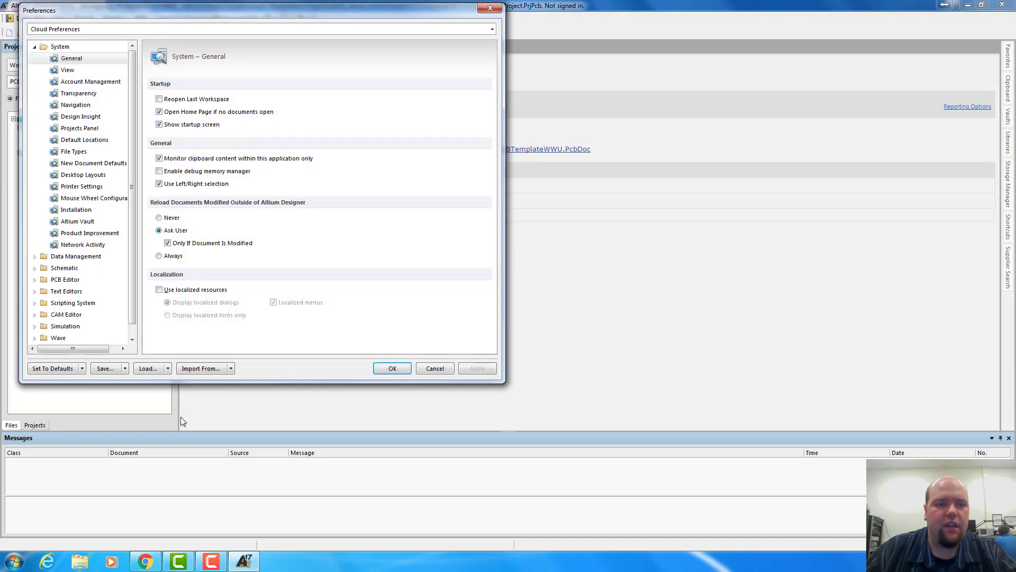
click(150, 373)
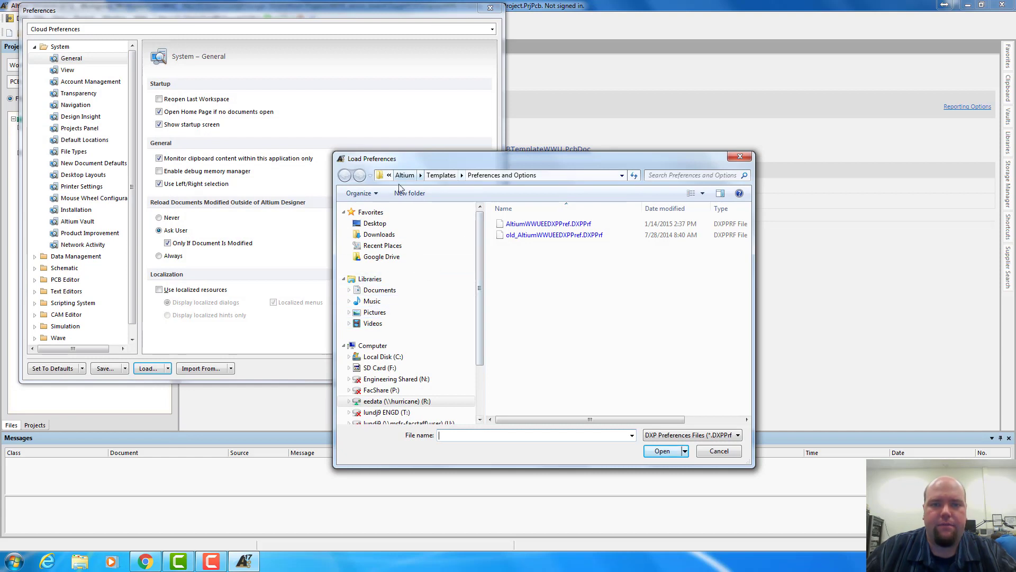
click(401, 402)
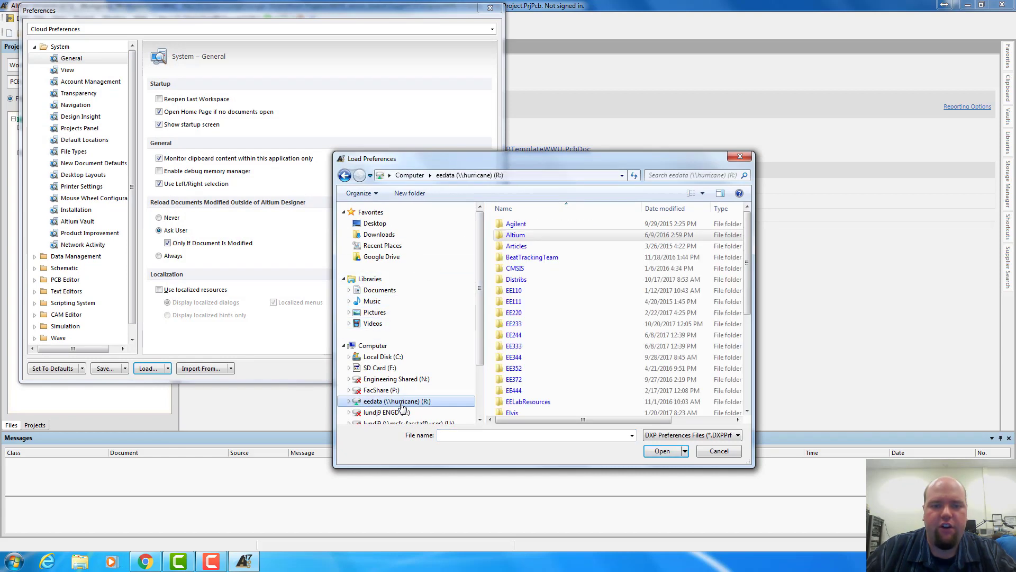
double_click(516, 236)
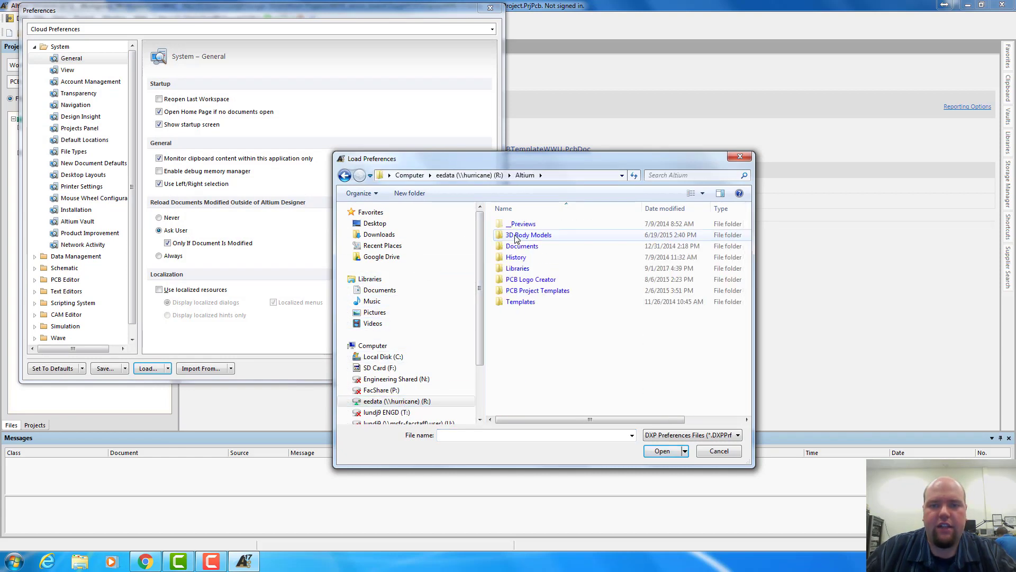
double_click(519, 302)
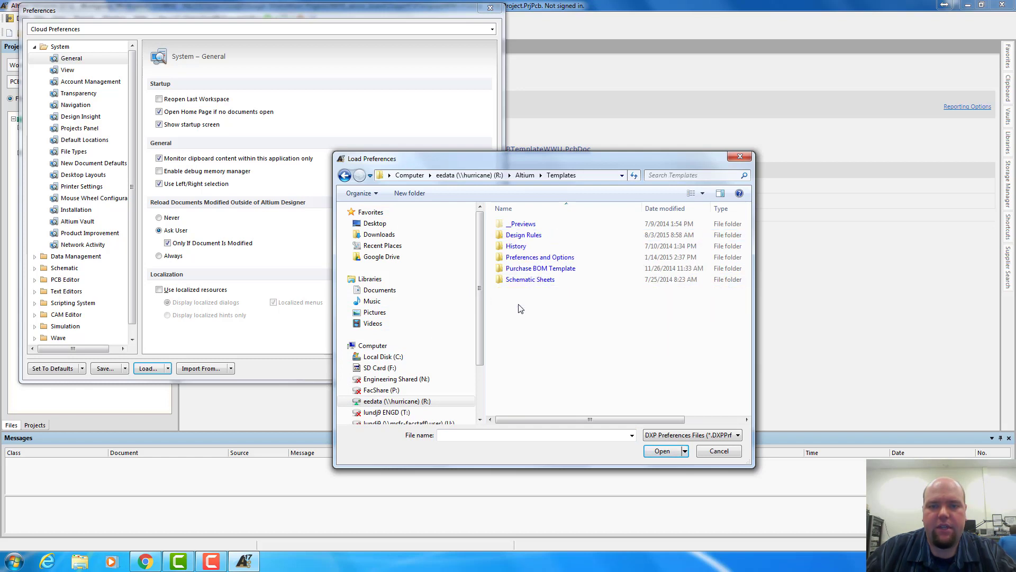
double_click(526, 257)
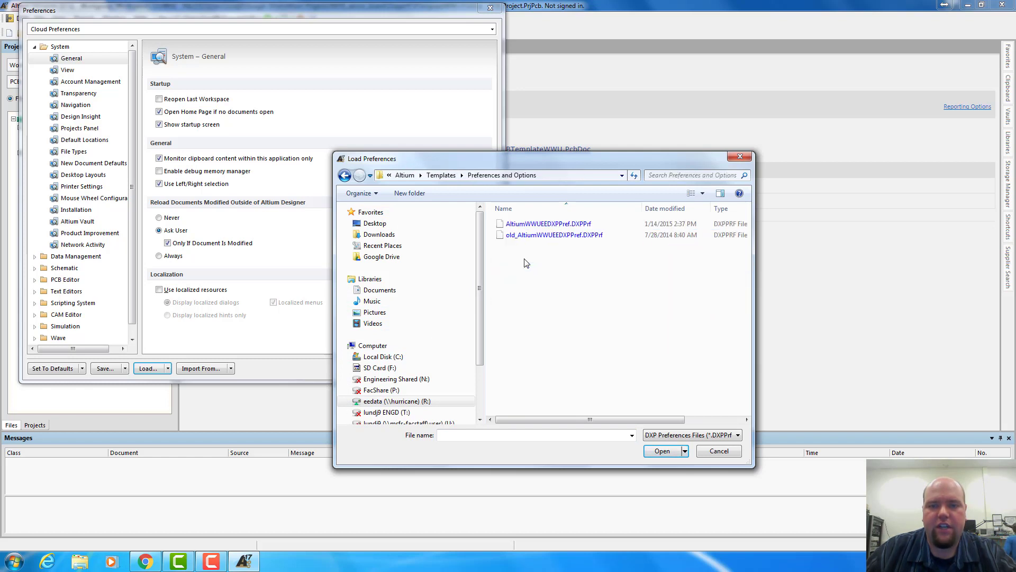
click(526, 225)
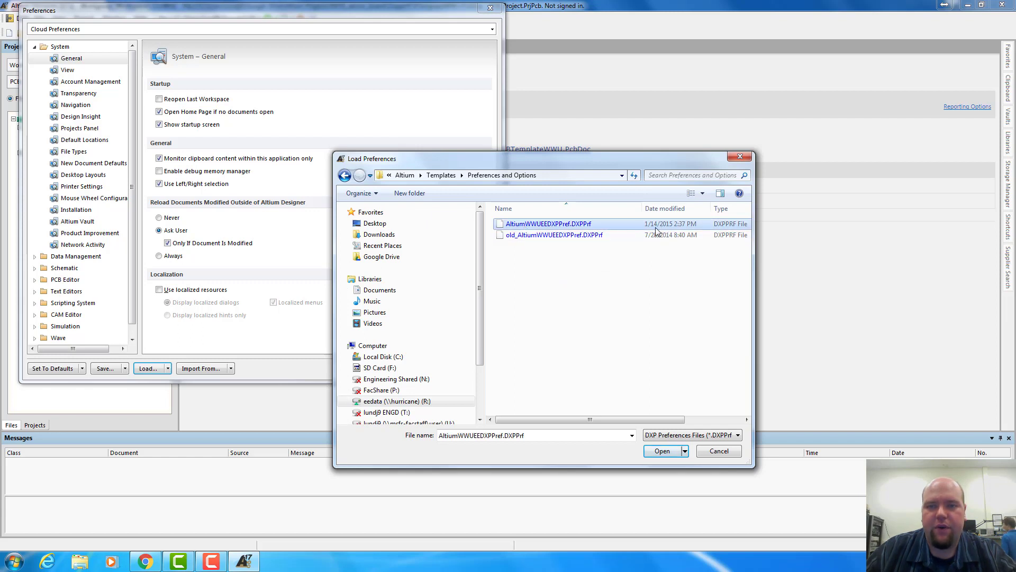
click(665, 455)
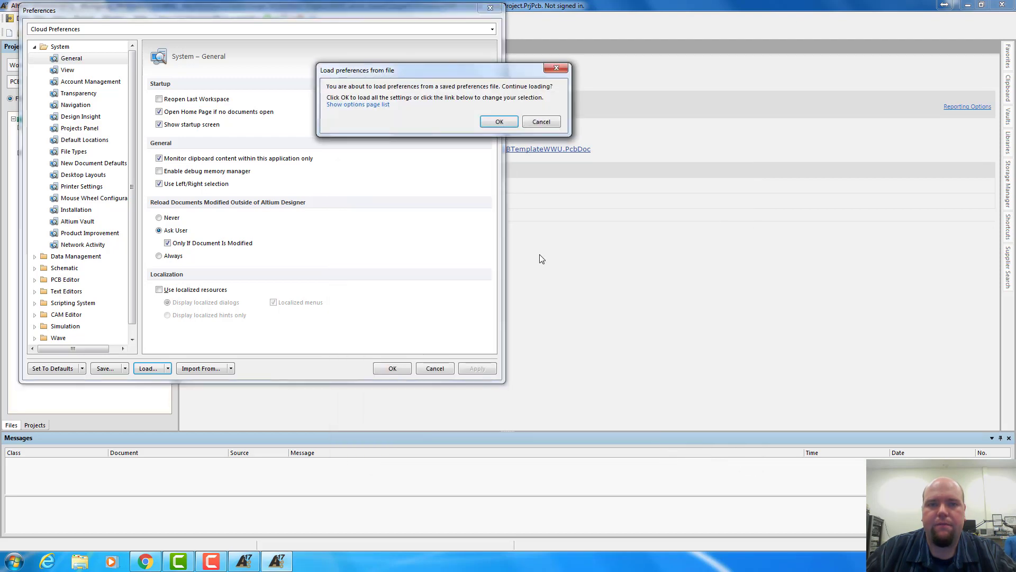
click(495, 122)
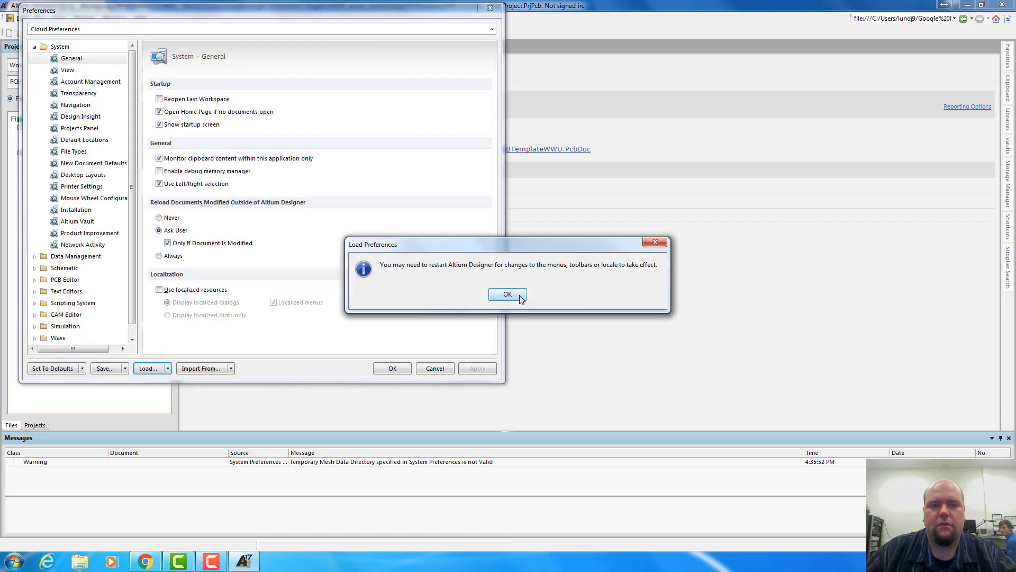
click(511, 291)
click(403, 370)
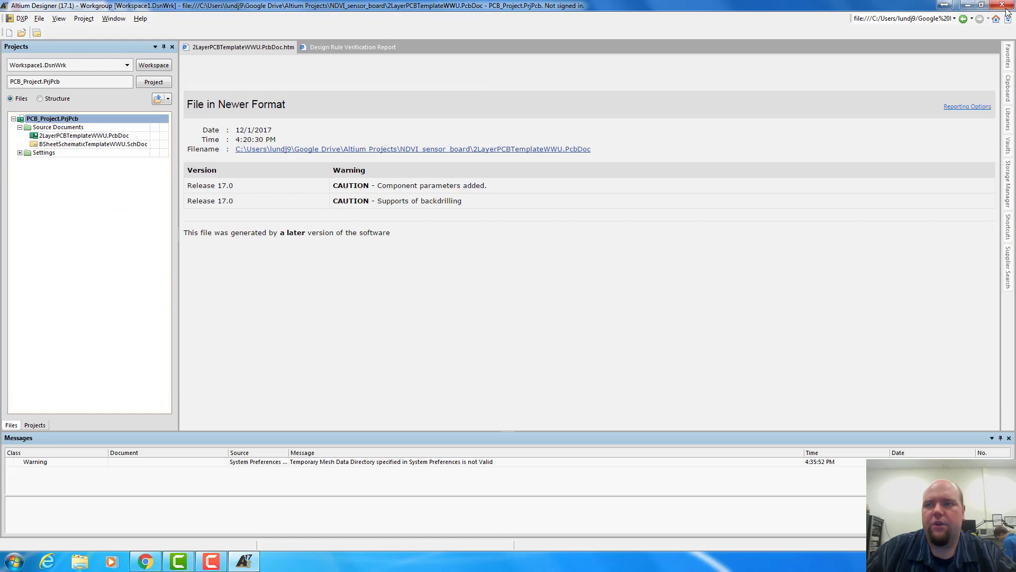
- Close and relaunch Altium Designer to apply the loaded preferences
click(1002, 5)
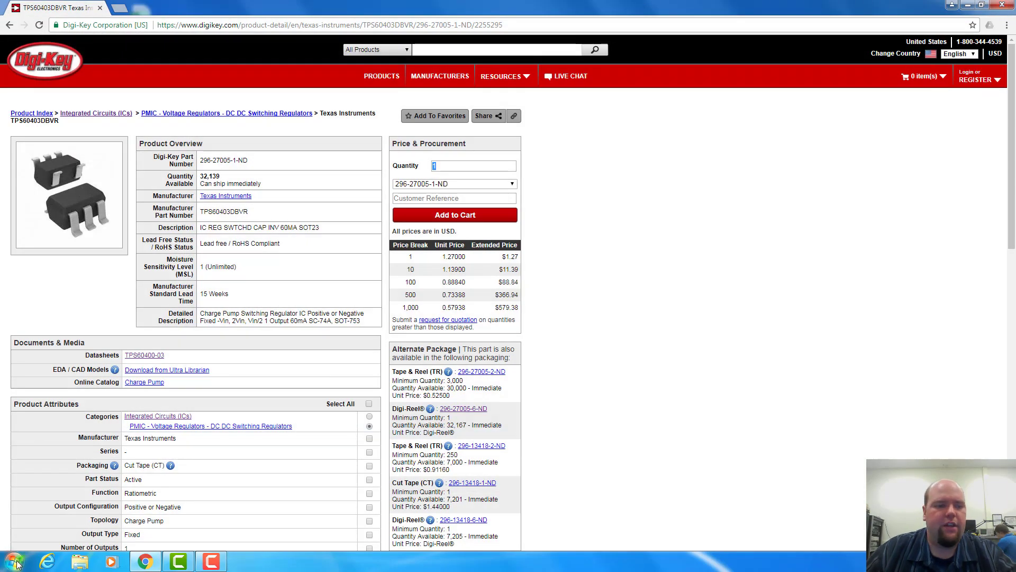
click(14, 561)
click(66, 394)
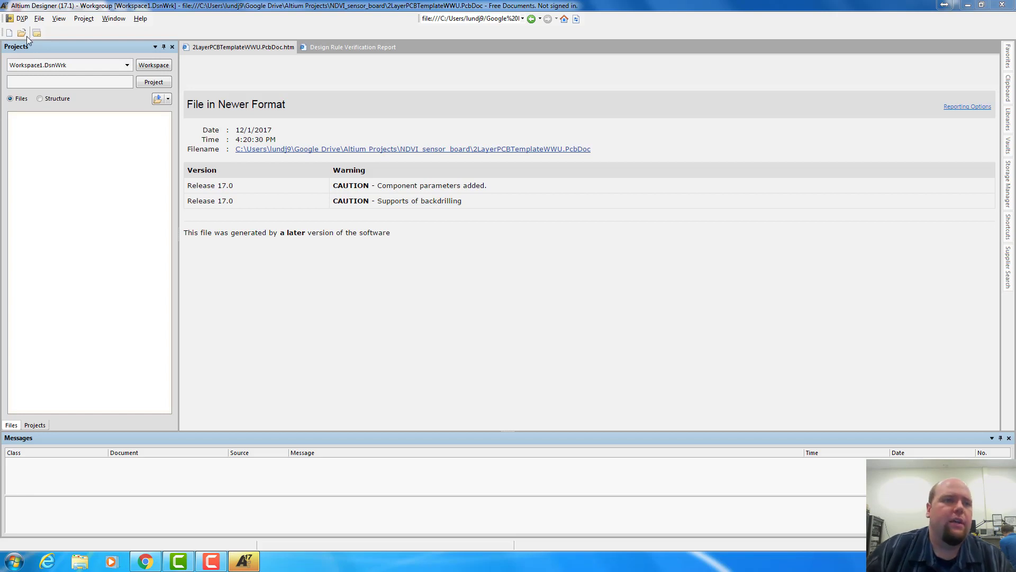
- Start a new project and select the 2LayerPCBProjecTemplateWWUEE project template
click(21, 19)
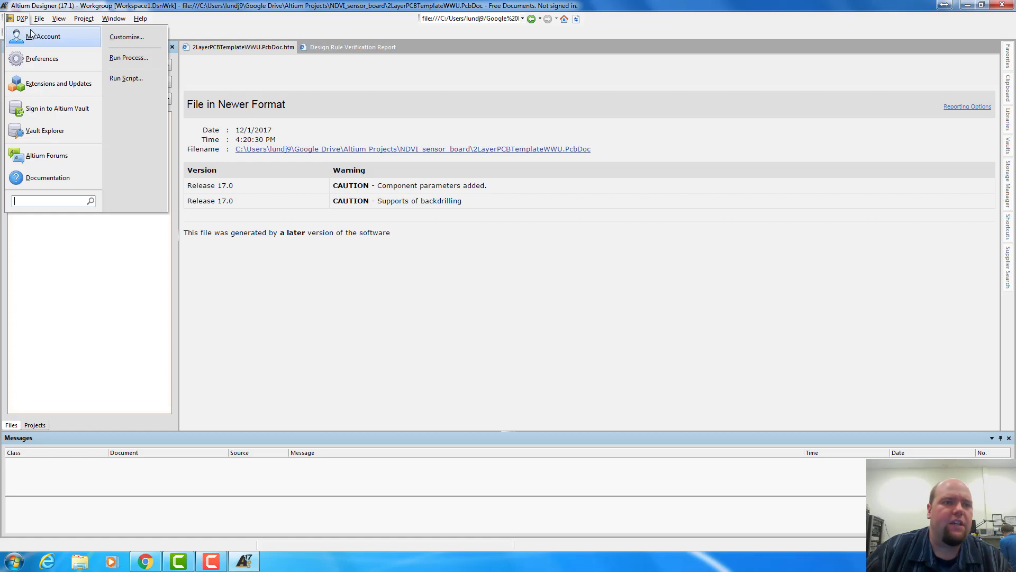
click(39, 18)
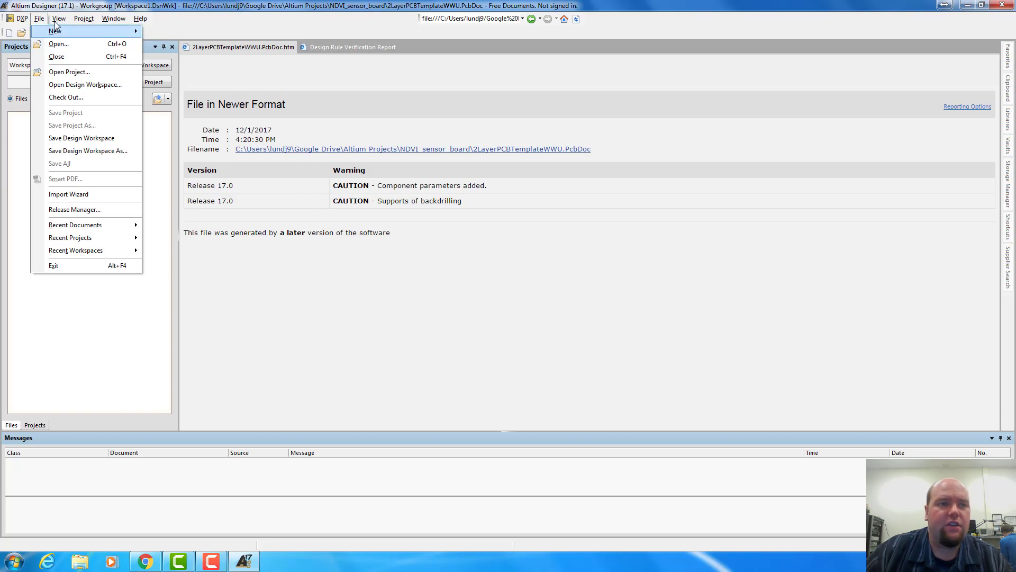
click(57, 19)
mouse_move(39, 18)
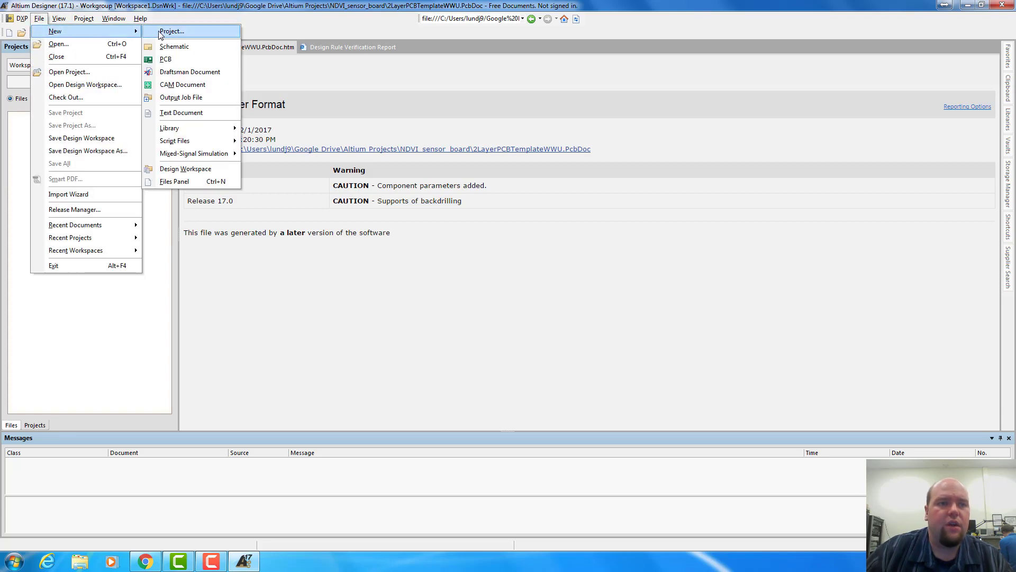
click(166, 33)
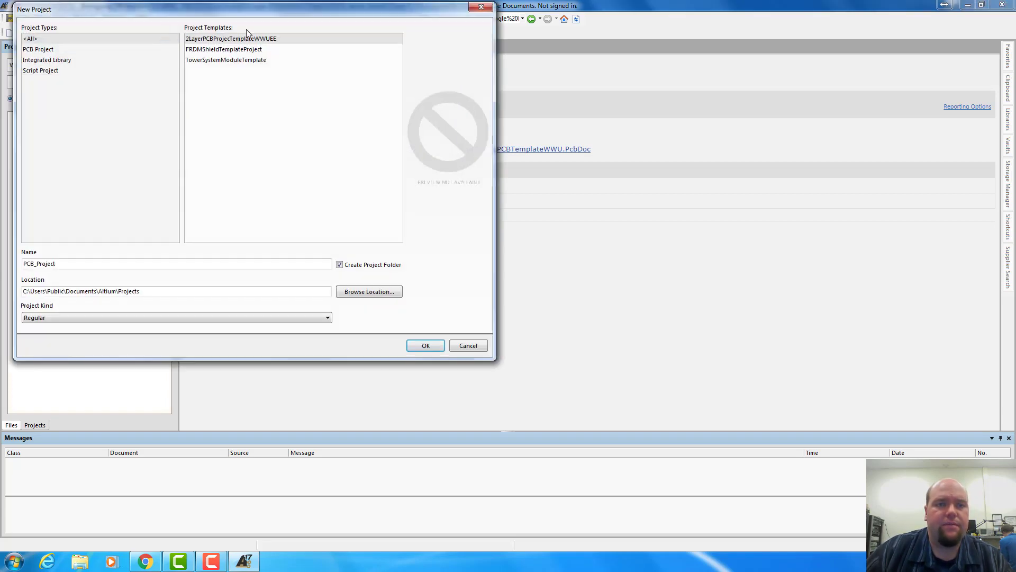
click(222, 42)
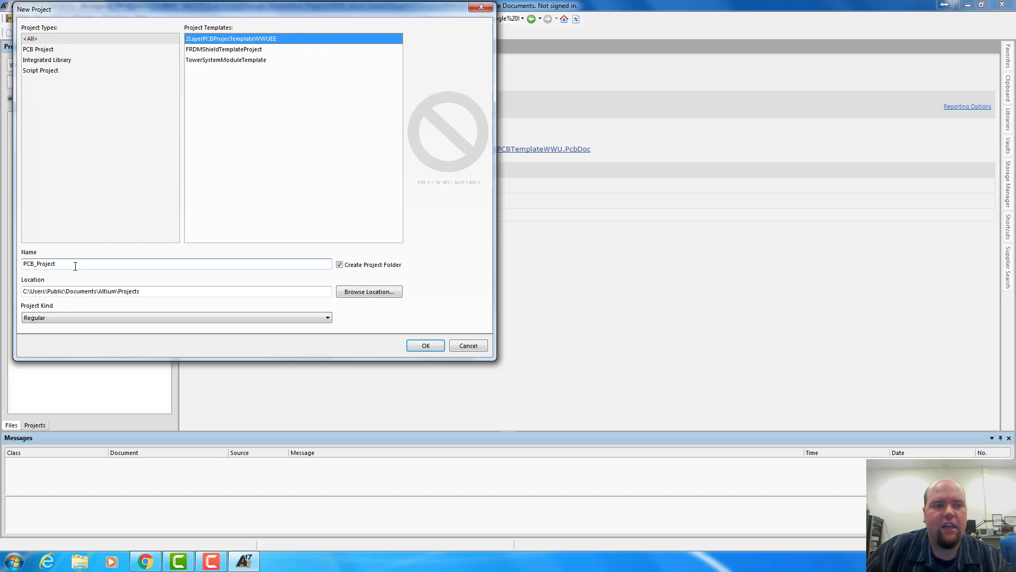
- Name the project Demo_Project_2017 and create it in the default location C:\Users\Public\Documents\Altium\Projects
drag(74, 265, 1, 265)
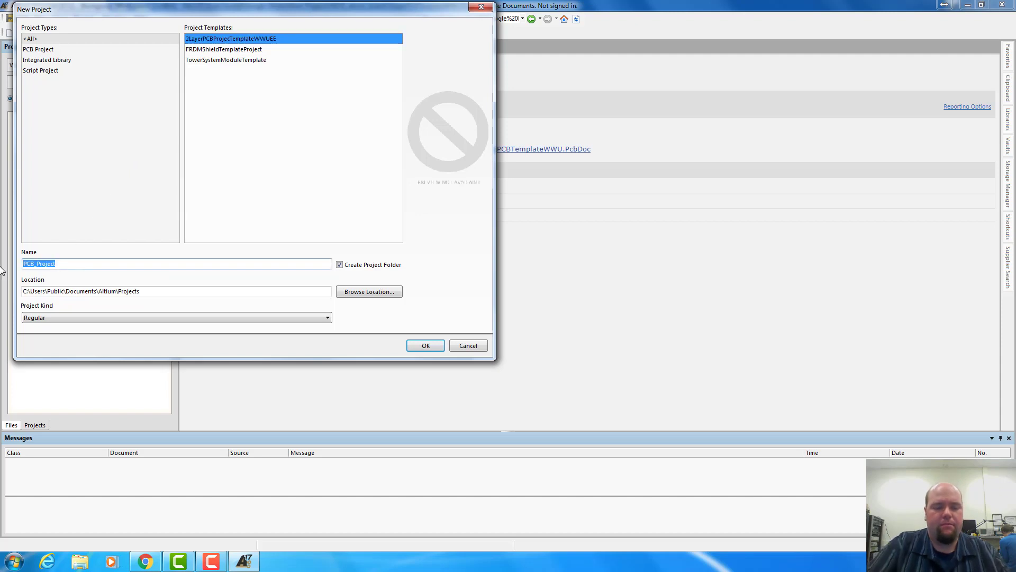
text(Demo_PCB)
key(BackSpace)
key(BackSpace)
key(BackSpace)
text(Project)
key(BackSpace)
key(BackSpace)
key(BackSpace)
text(ect_2017)
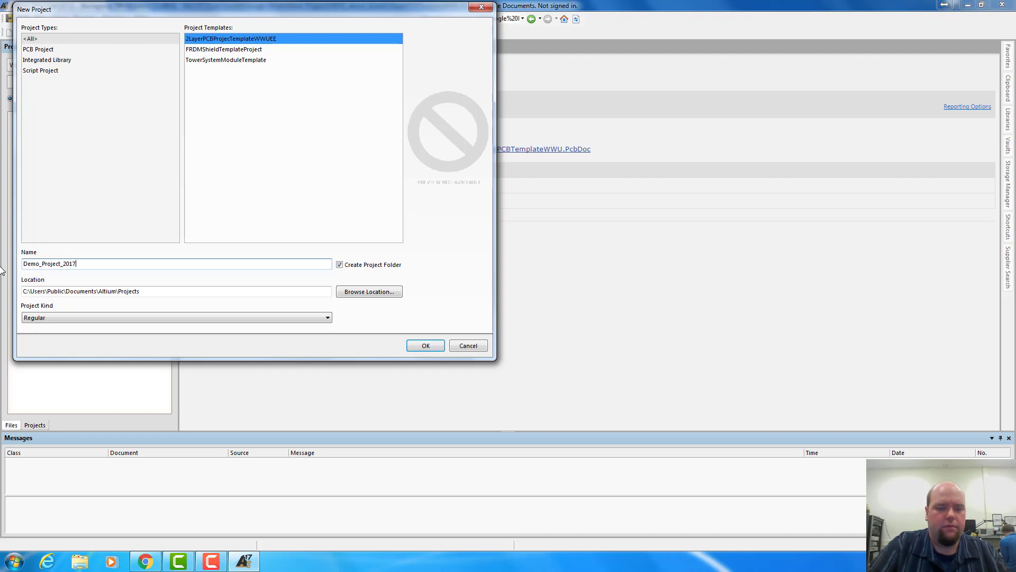
click(165, 292)
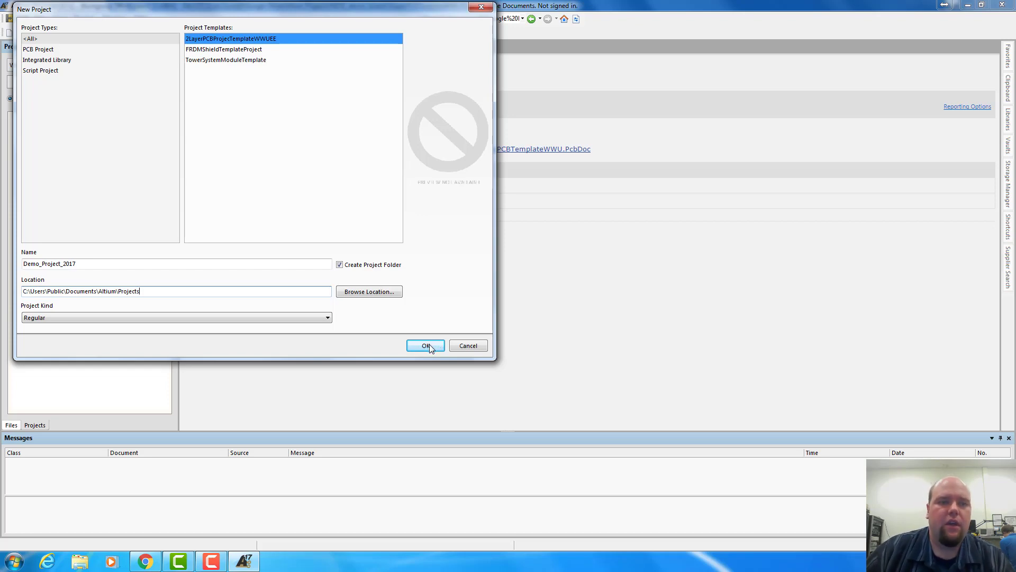
click(427, 346)
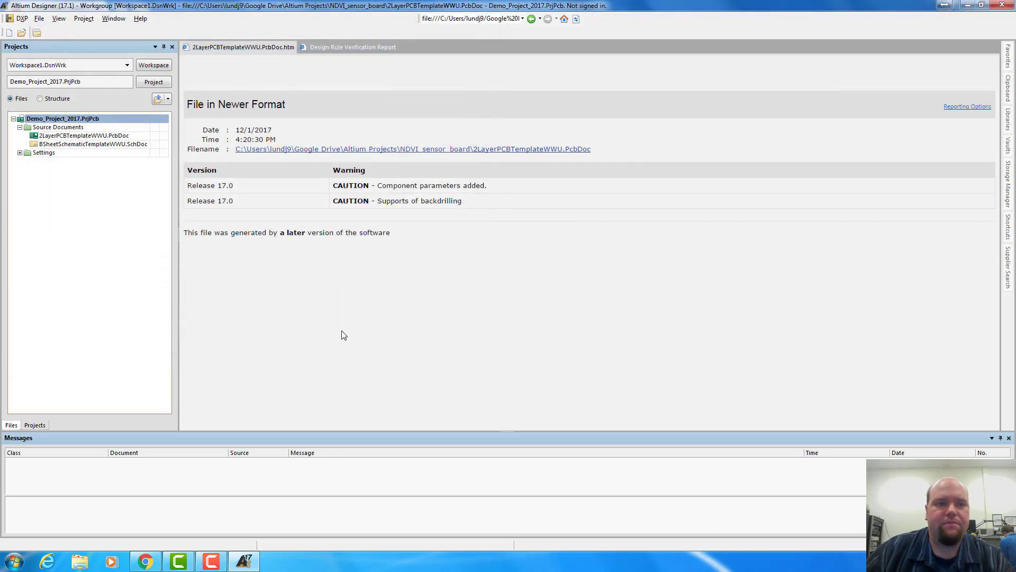
- Open the project's schematic BSheetSchematicTemplateWWU.SchDoc and its board document 2LayerPCBTemplateWWU.PcbDoc
click(68, 137)
click(68, 144)
double_click(65, 144)
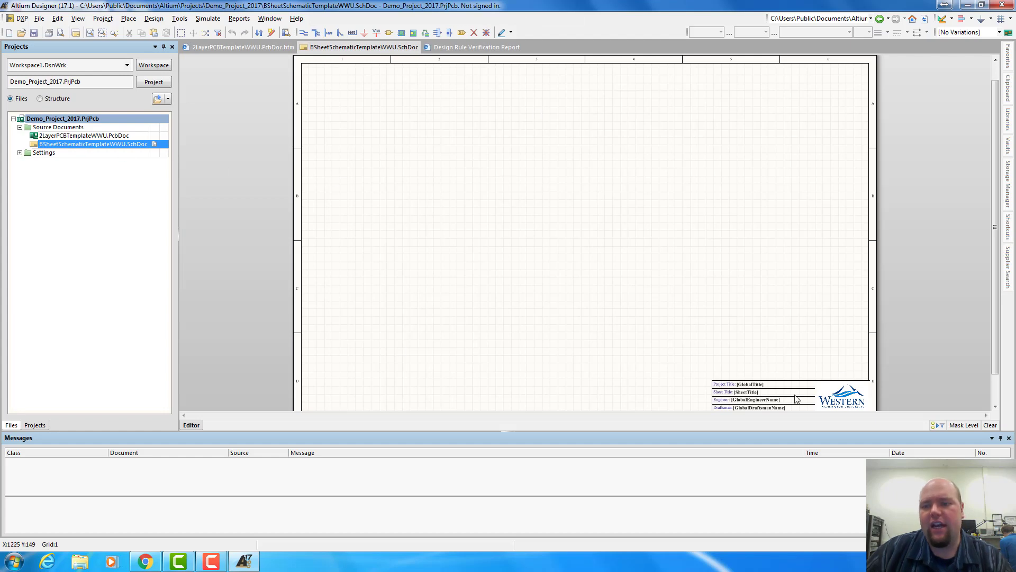
click(92, 137)
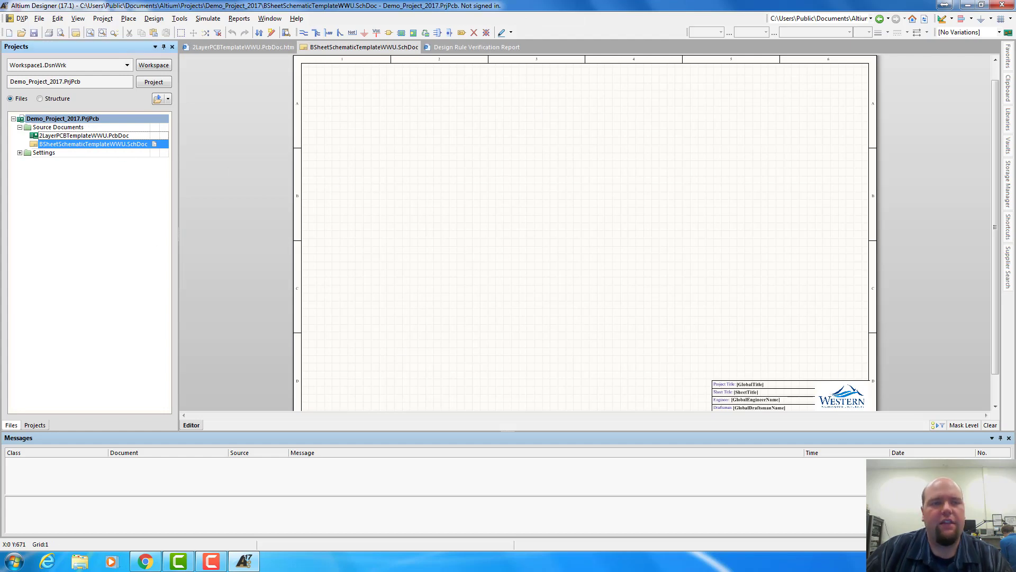
double_click(85, 135)
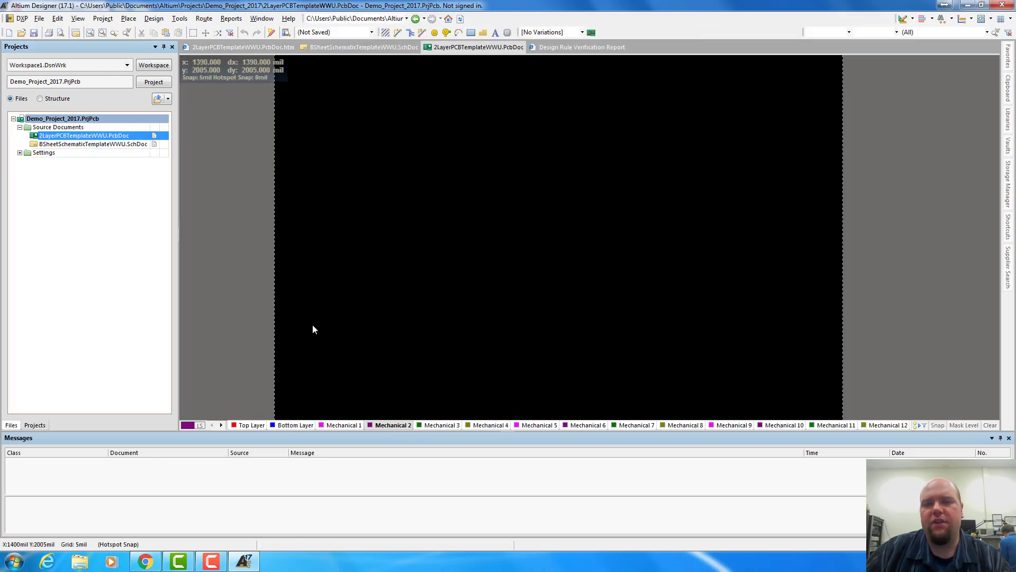
- Return to the schematic sheet, dismiss the color scheme message and examine the sheet's title block
double_click(89, 145)
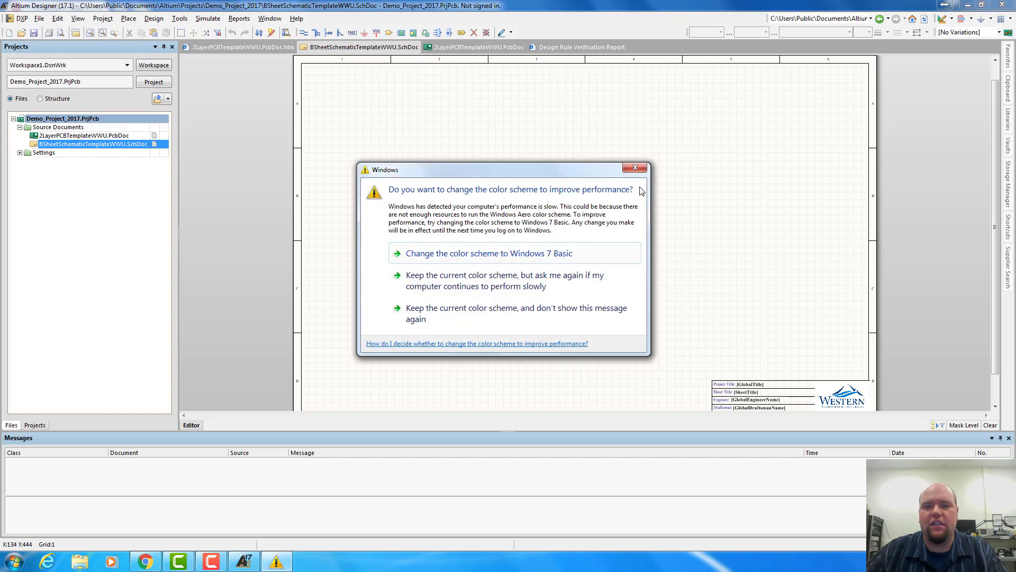
click(639, 168)
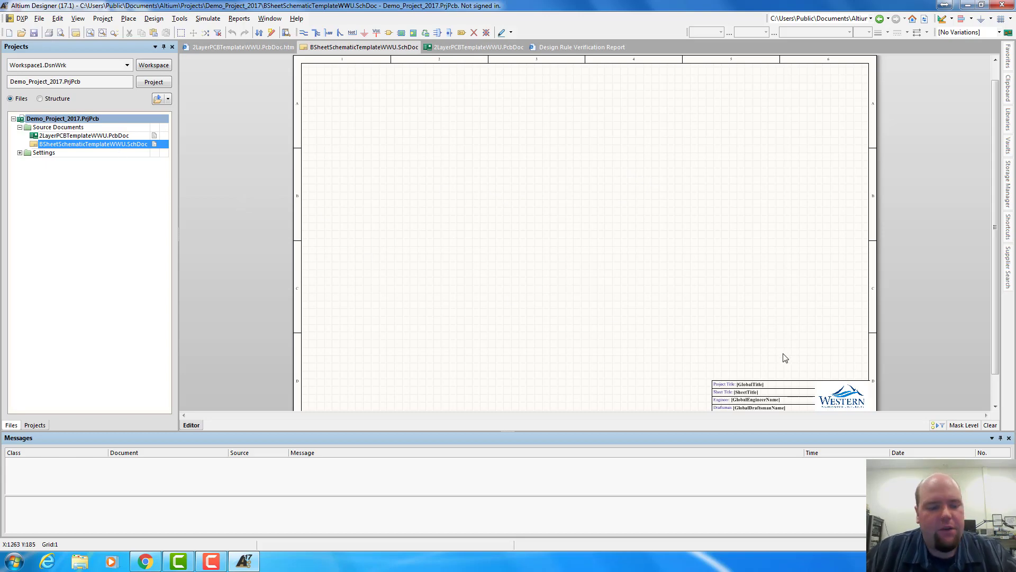
ctrl+scroll(816, 324, up, 5)
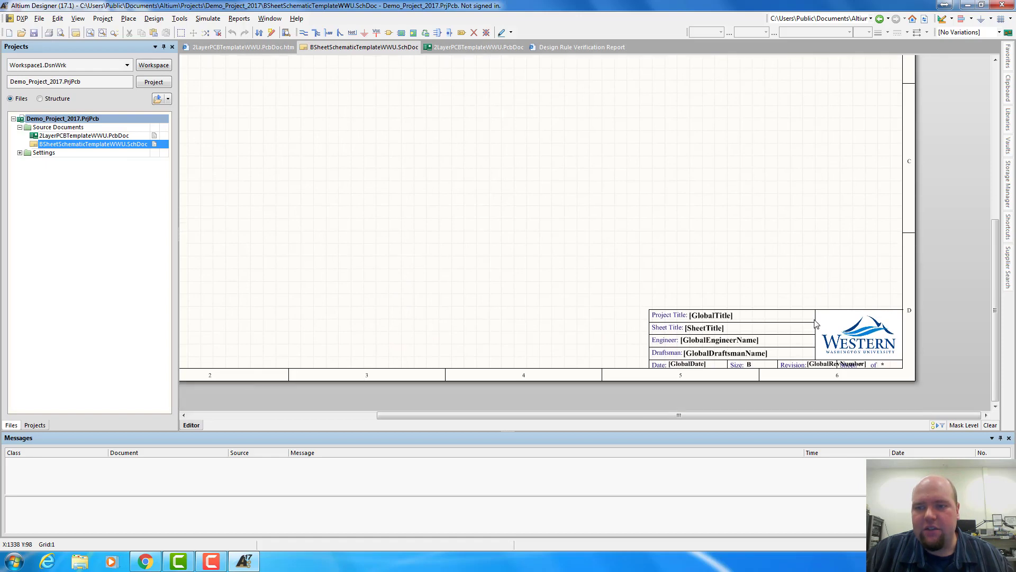
scroll(799, 328, down, 1)
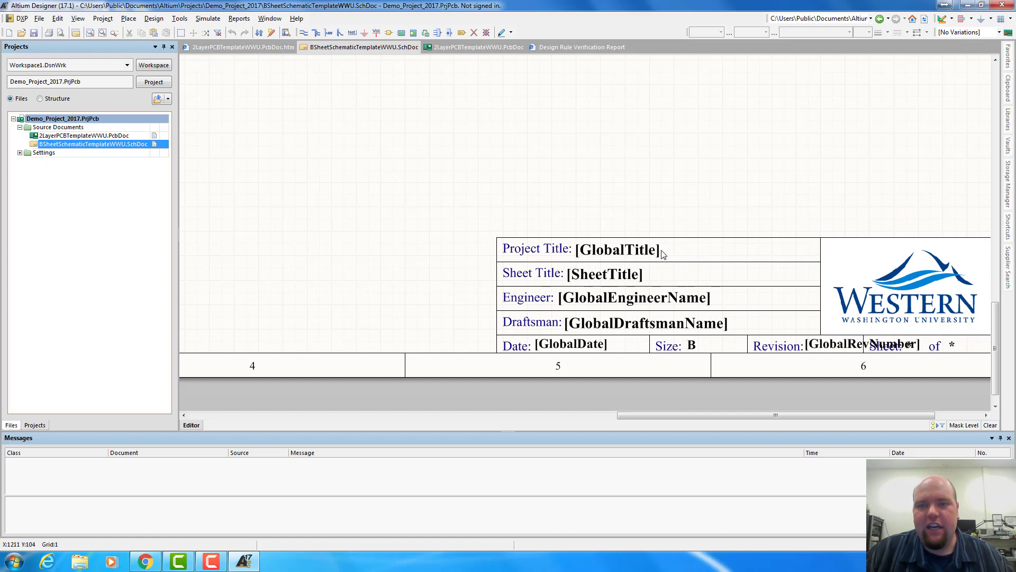
click(604, 253)
key(Escape)
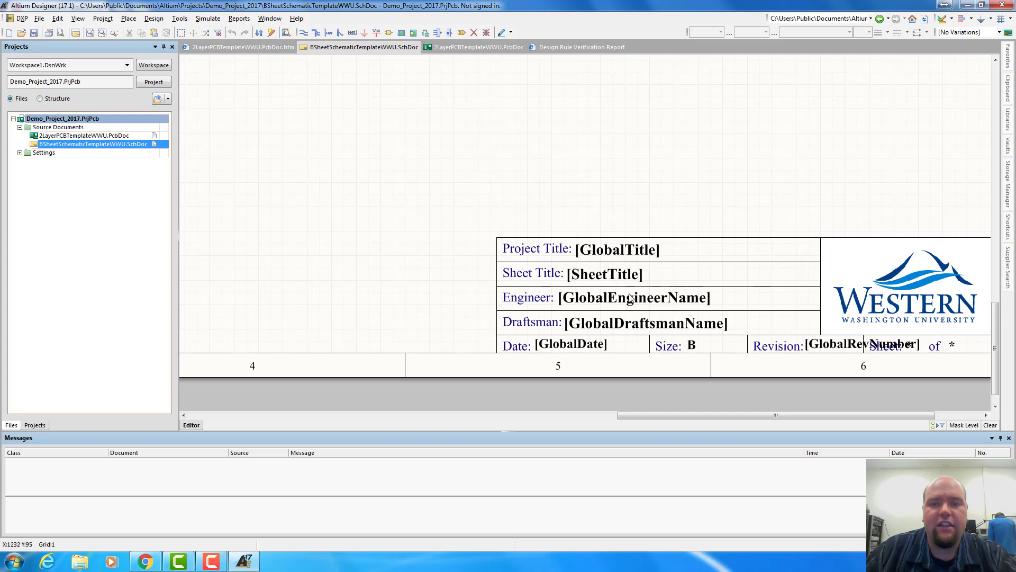
click(153, 19)
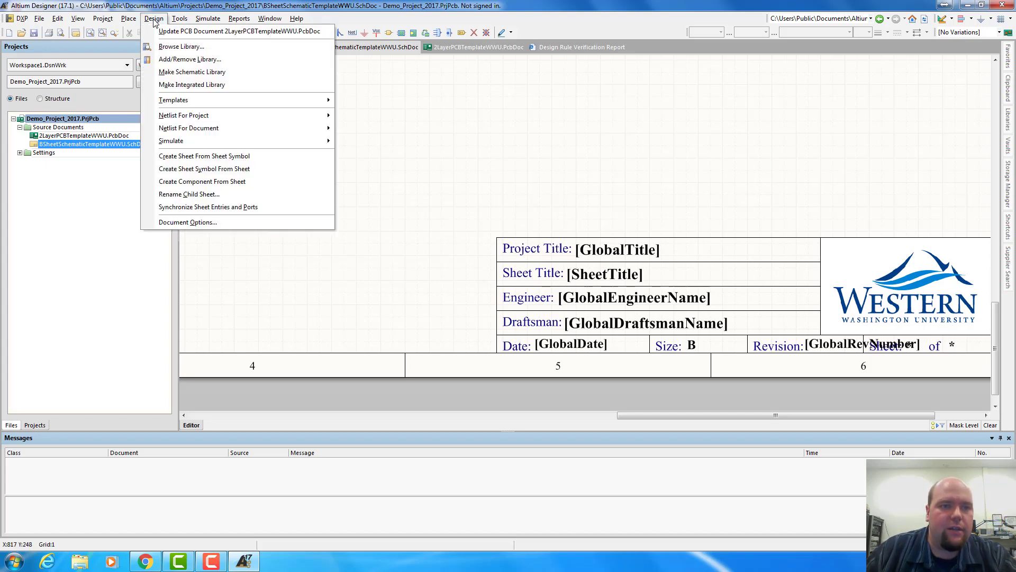
mouse_move(176, 21)
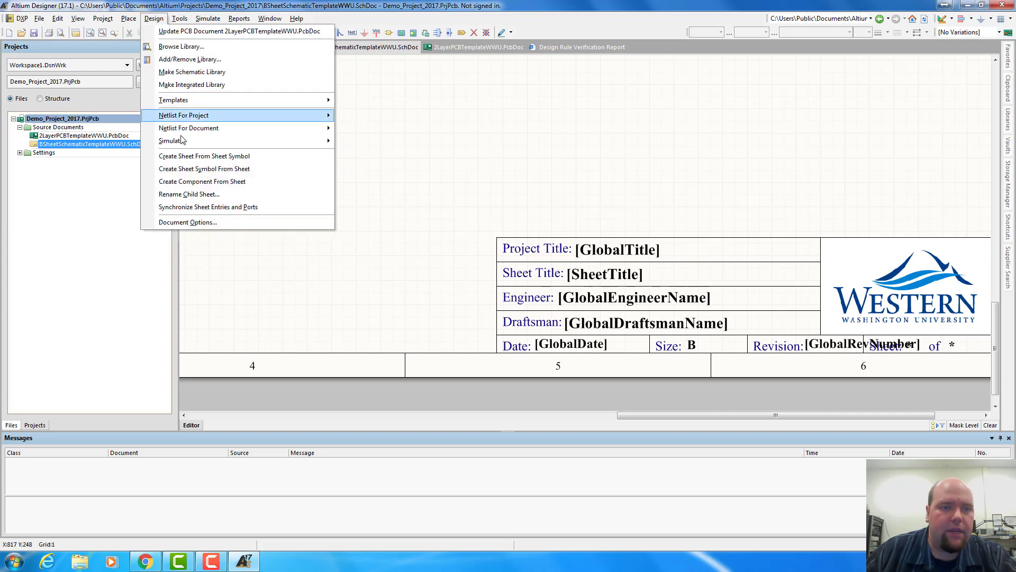
click(187, 222)
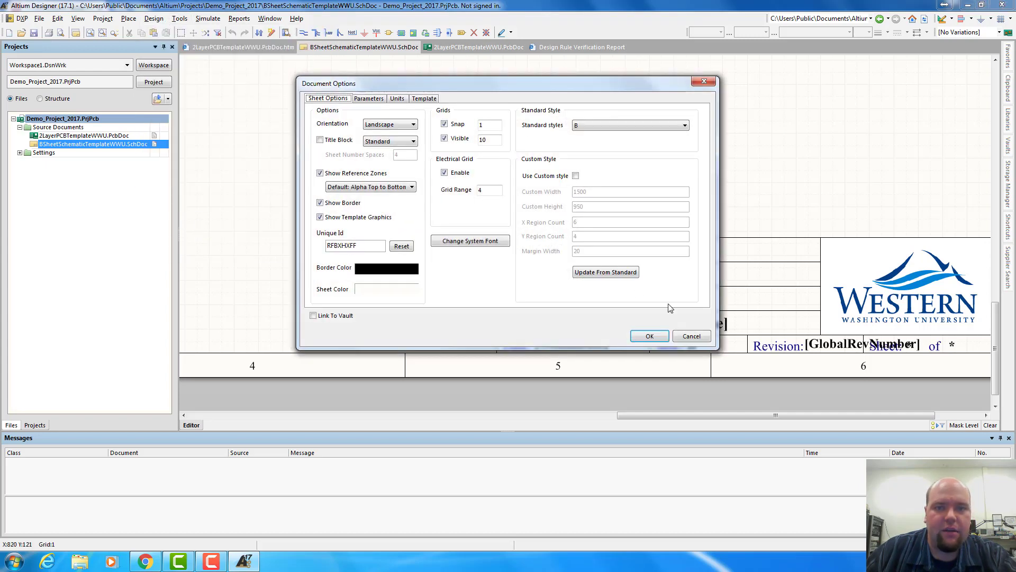
click(691, 337)
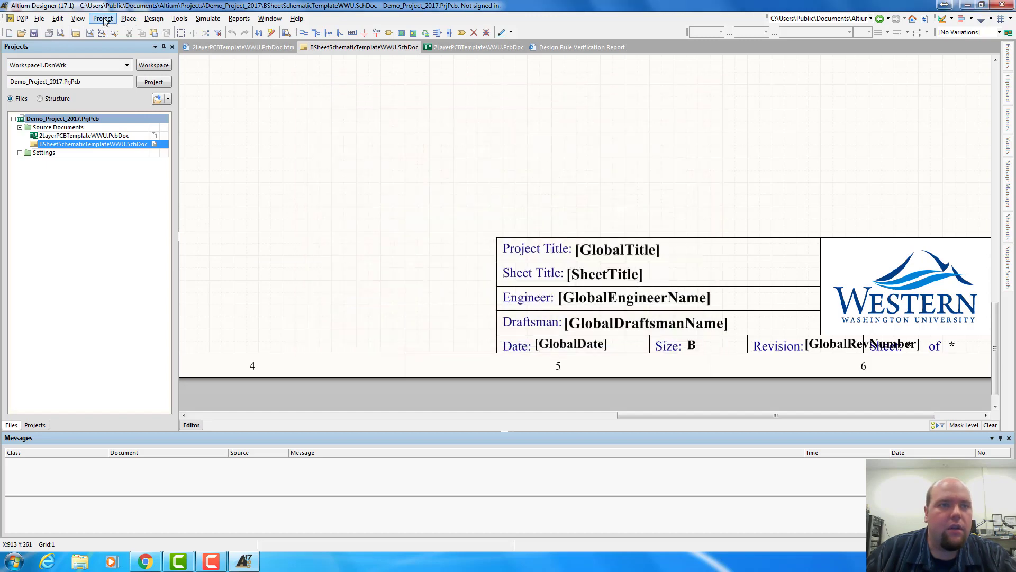
- In the project options, set the DraftsmanName parameter of Demo_Project_2017 to the draftsman's full name
click(103, 19)
click(130, 306)
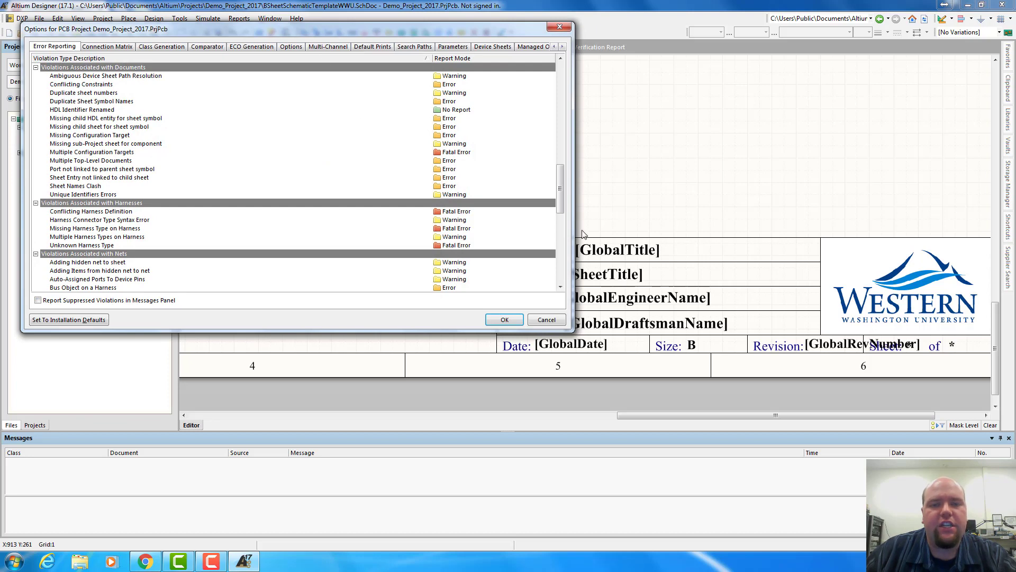
drag(572, 331, 662, 448)
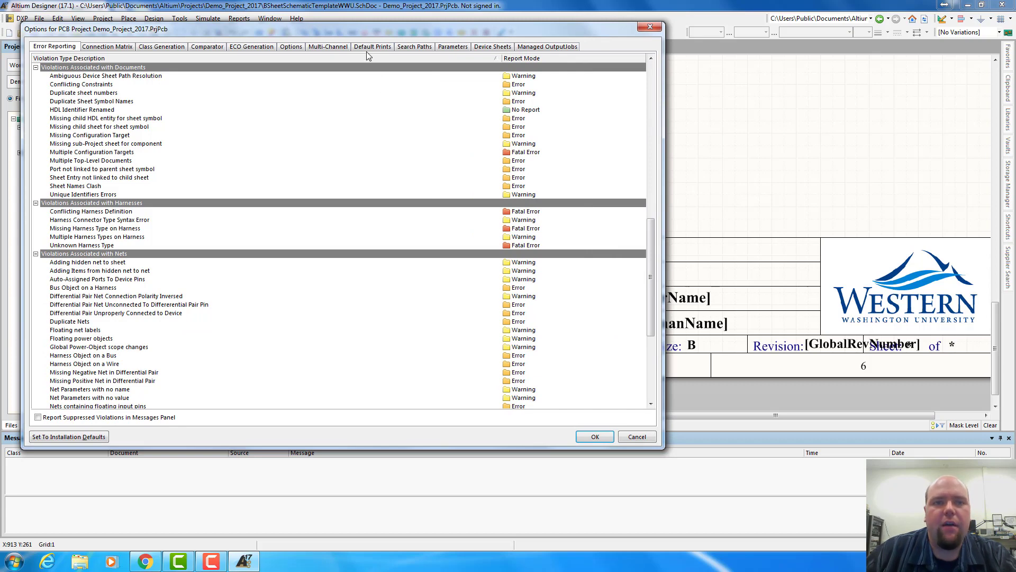
click(453, 47)
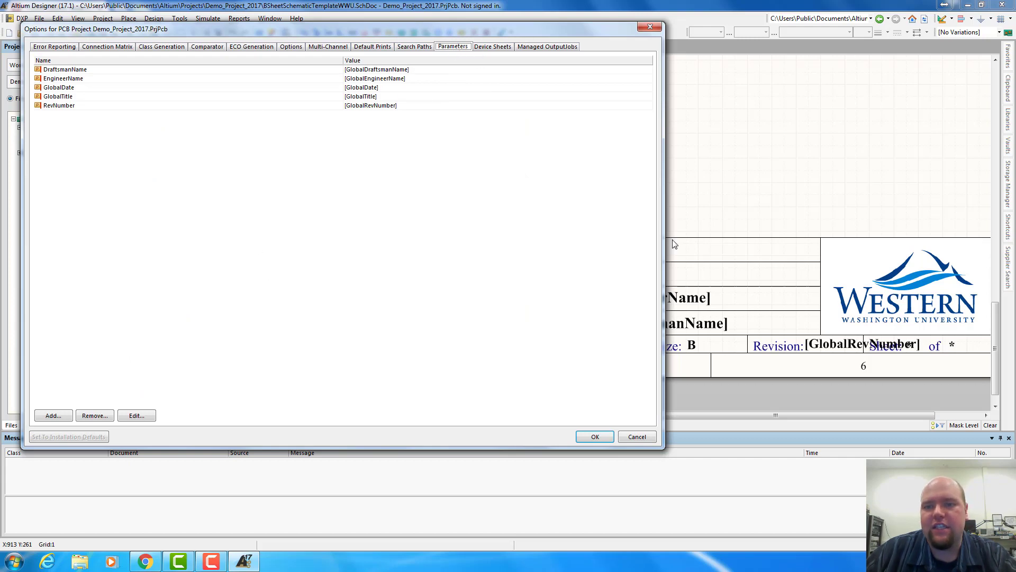
click(398, 69)
click(398, 69)
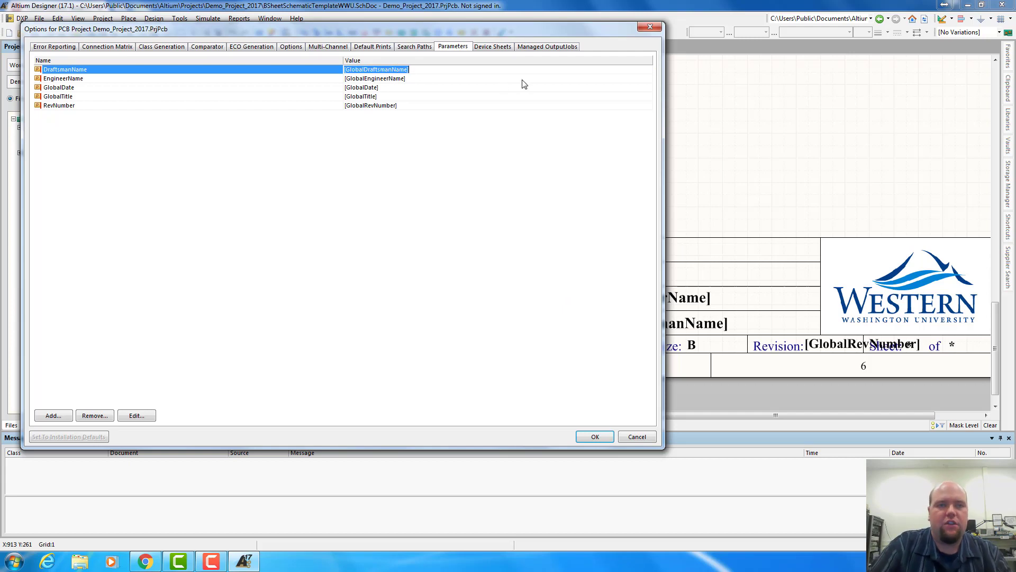
text(John Lund)
key(Return)
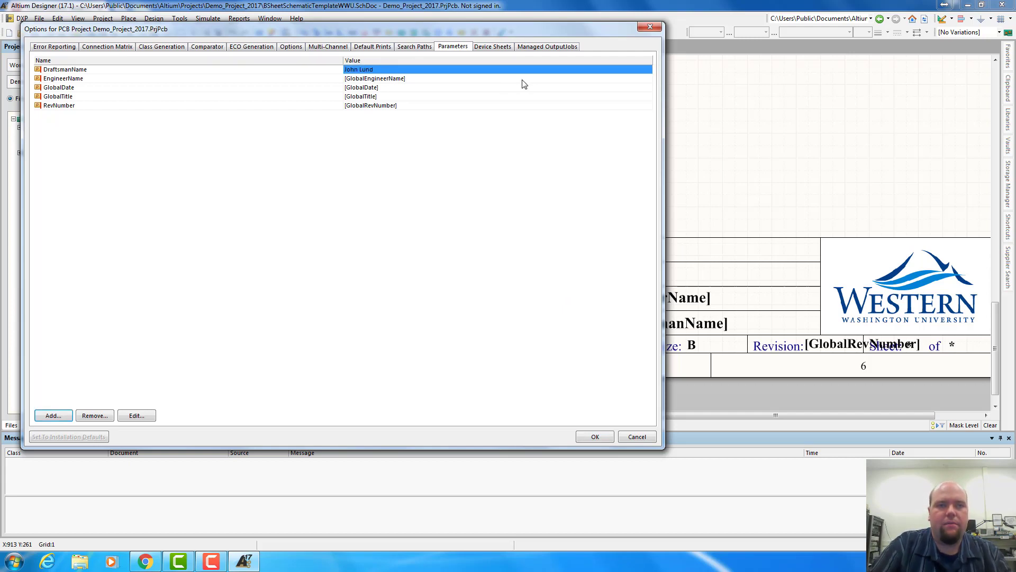
- Set the project's EngineerName parameter to the engineer's full name
click(469, 78)
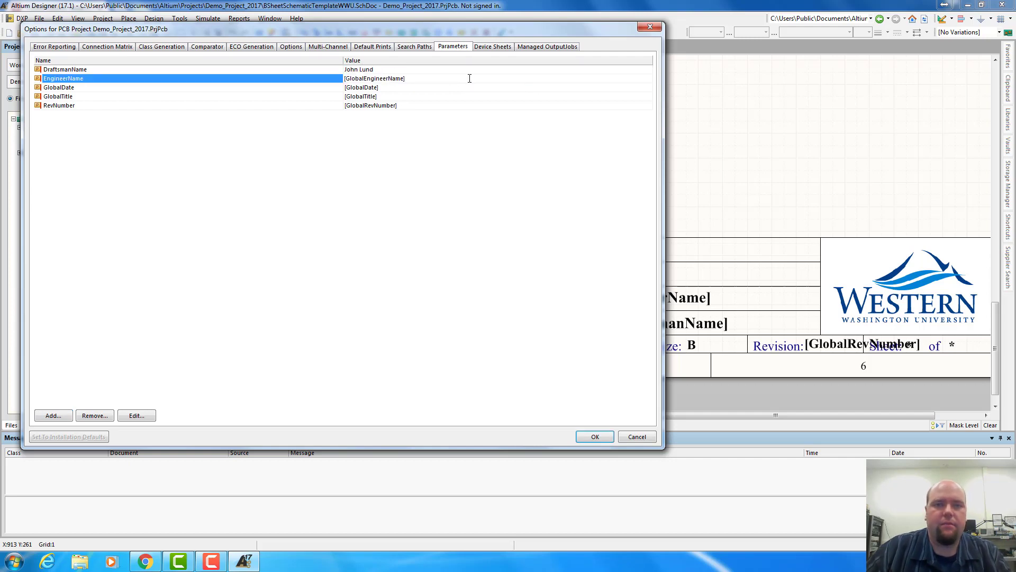
click(469, 78)
text(Joh)
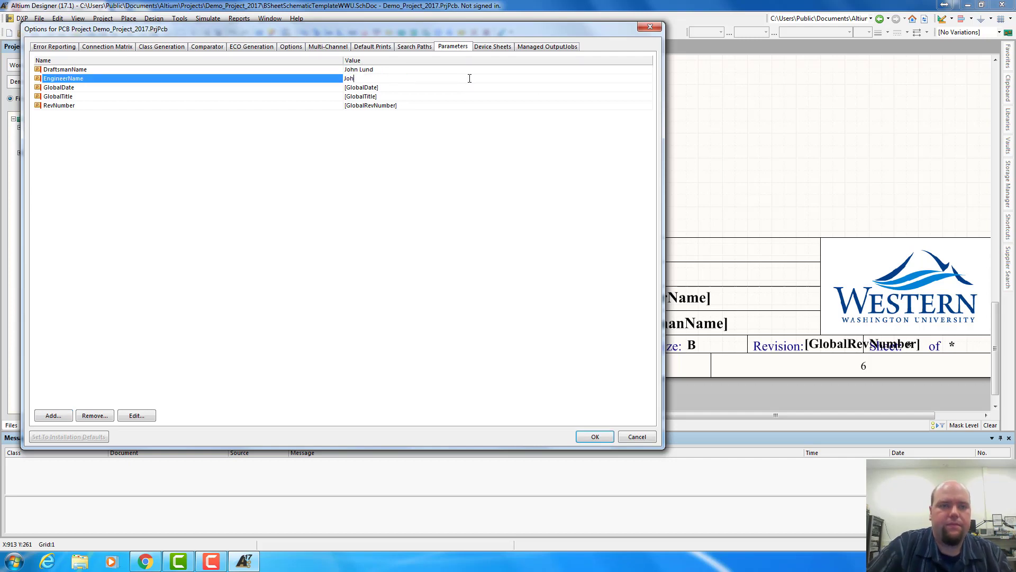
text(n Lund)
key(Tab)
key(Tab)
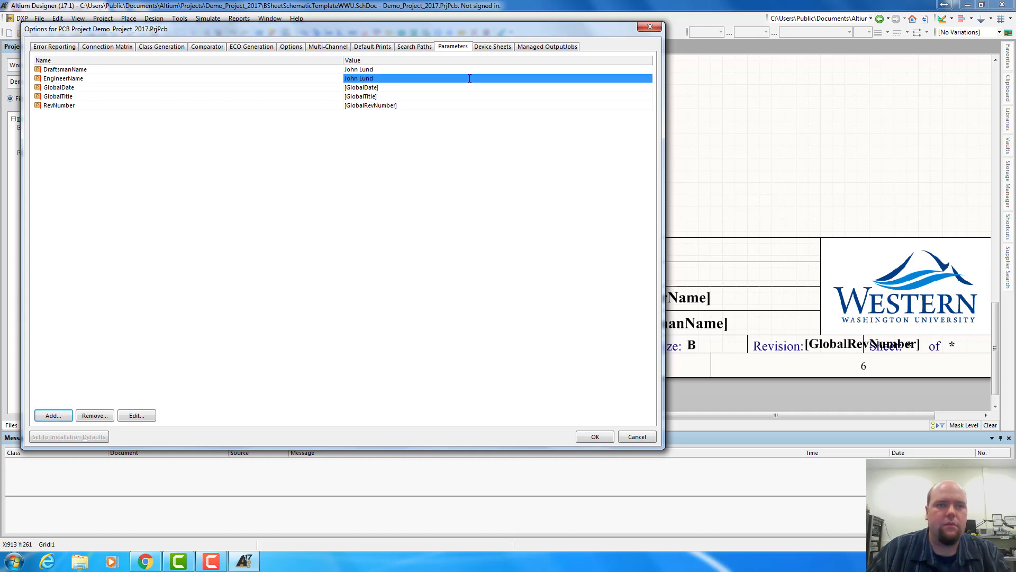
- Set the project parameters GlobalDate to 12/1/2017, GlobalTitle to Demo Project and RevNumber to 0.0.1, and apply the project options
click(446, 88)
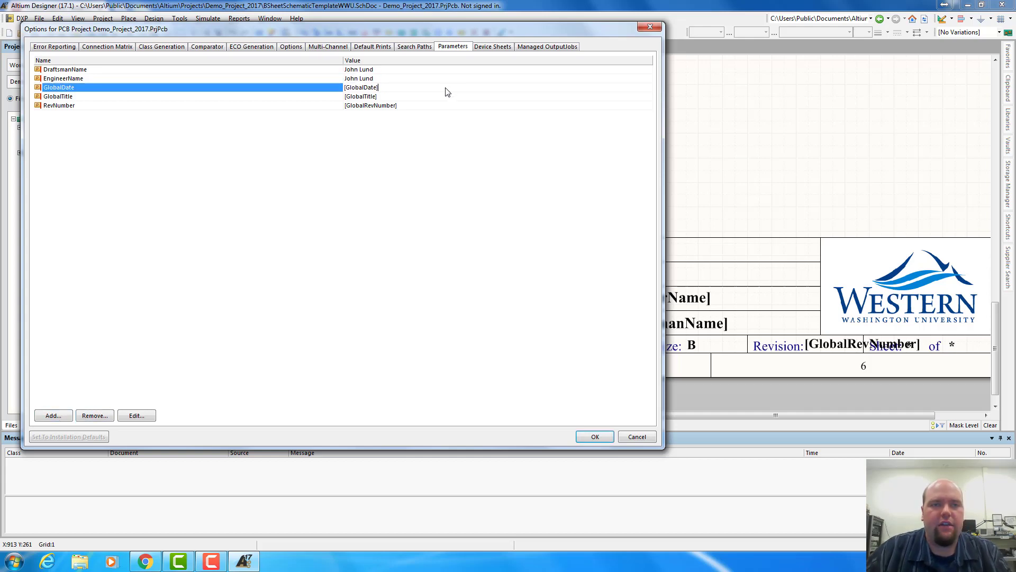
text(12/1/2017)
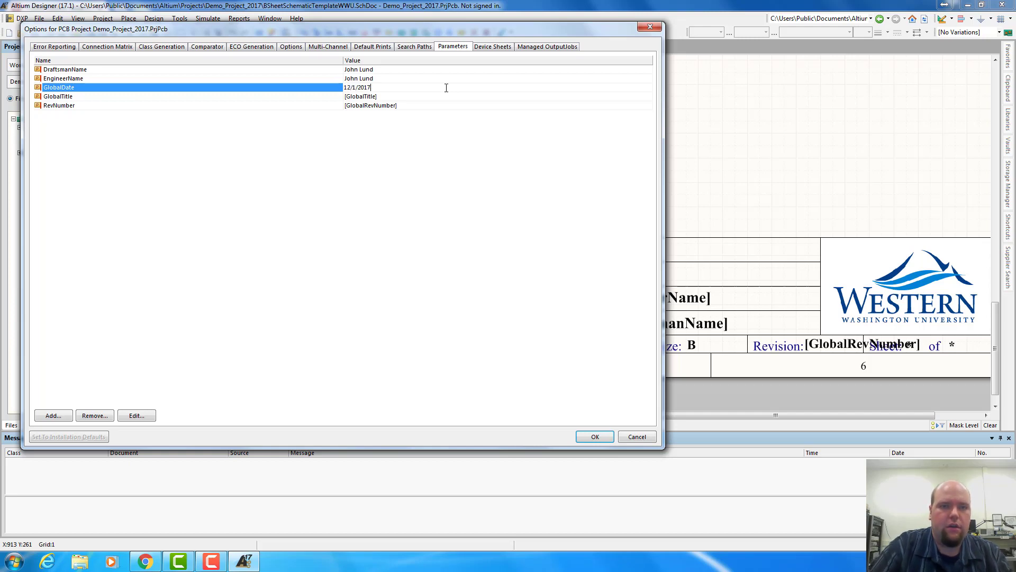
click(392, 97)
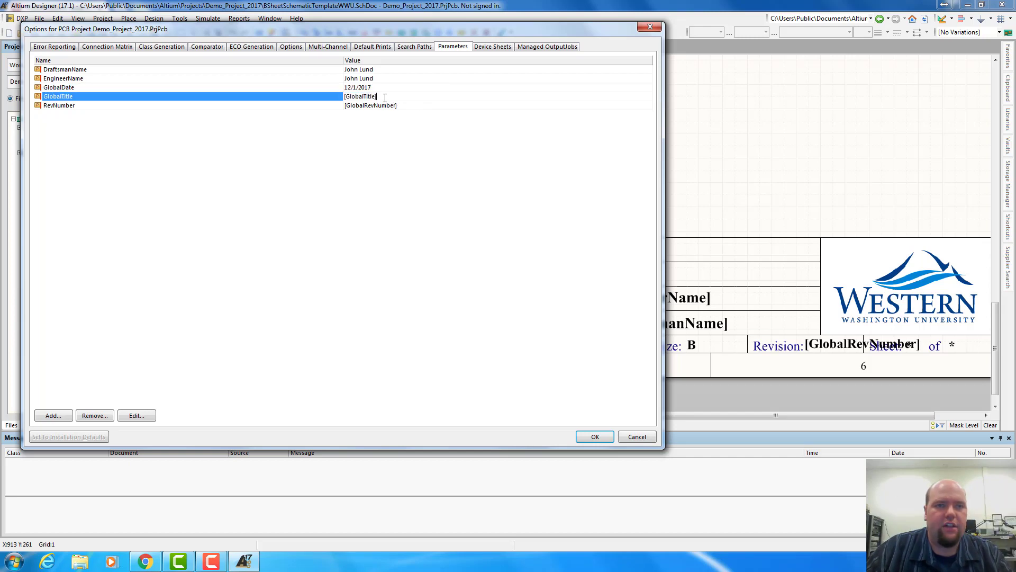
text(Demo Project)
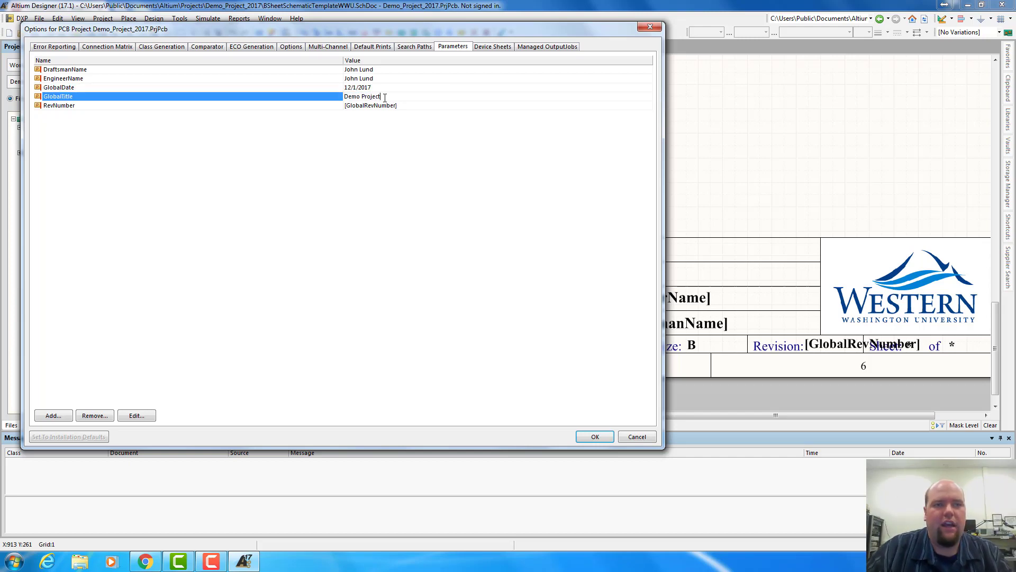
click(406, 106)
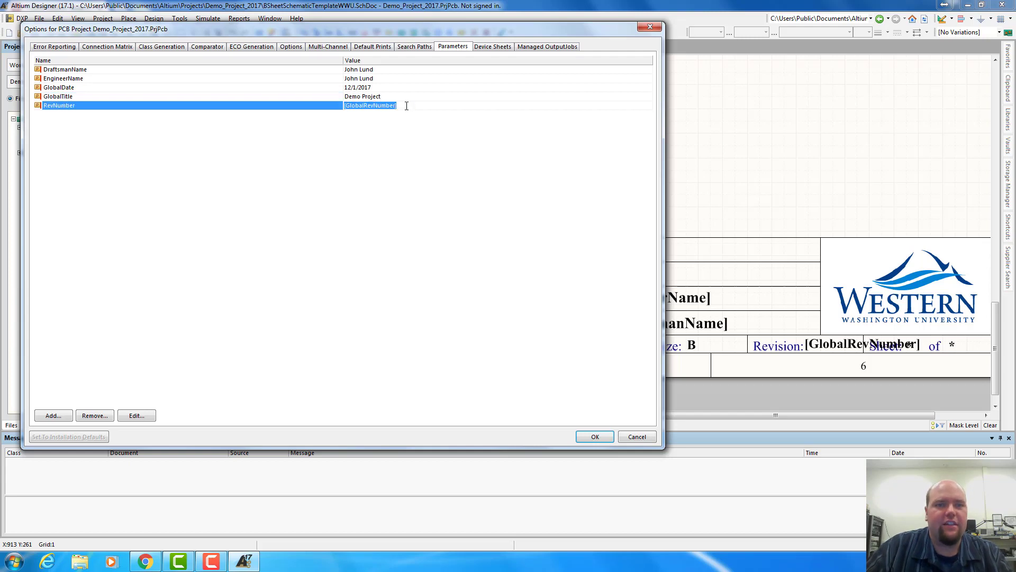
text(0.0.1)
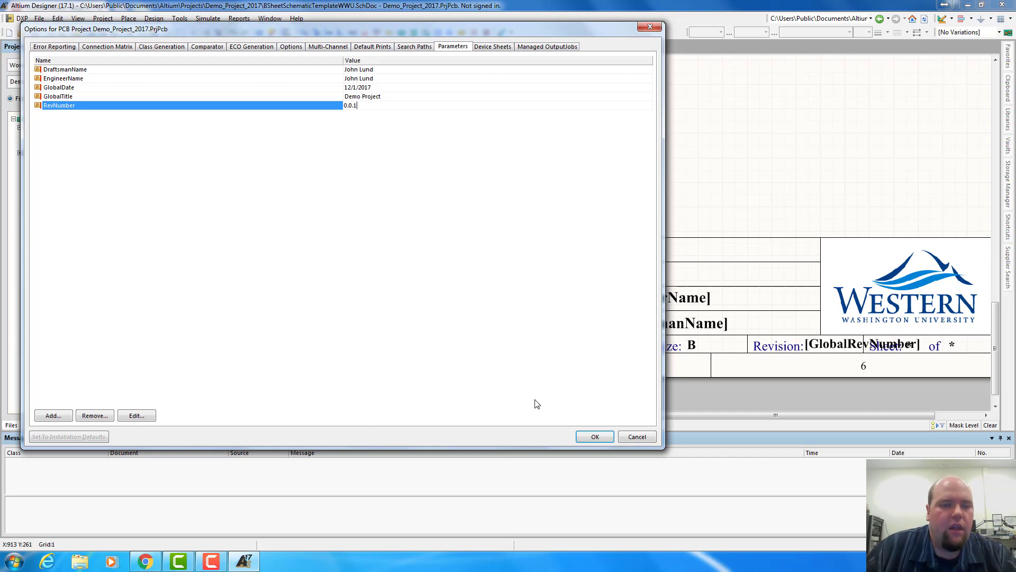
click(594, 436)
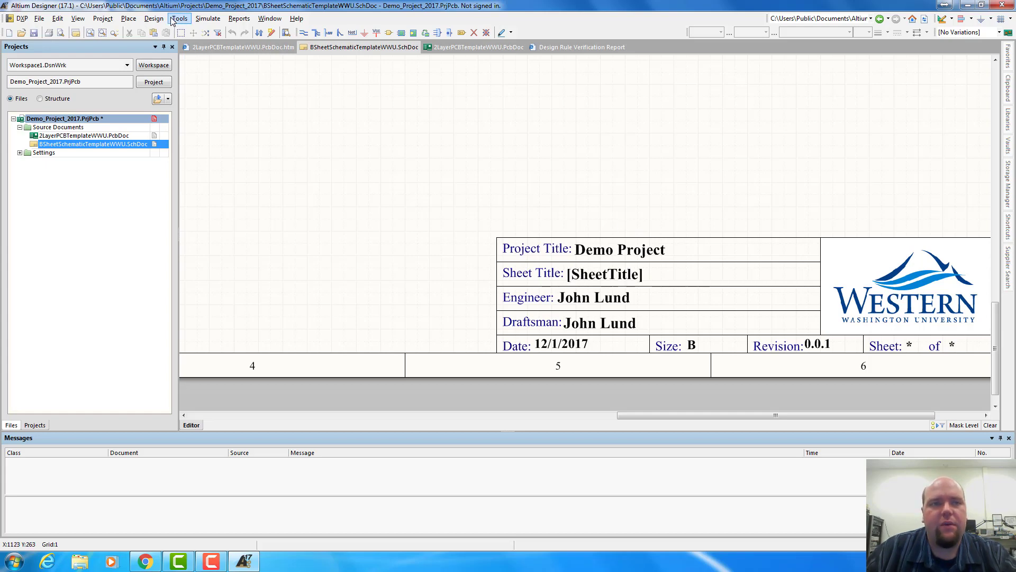
- In the schematic's document options, set the sheet's Title parameter to Unified Design
click(129, 18)
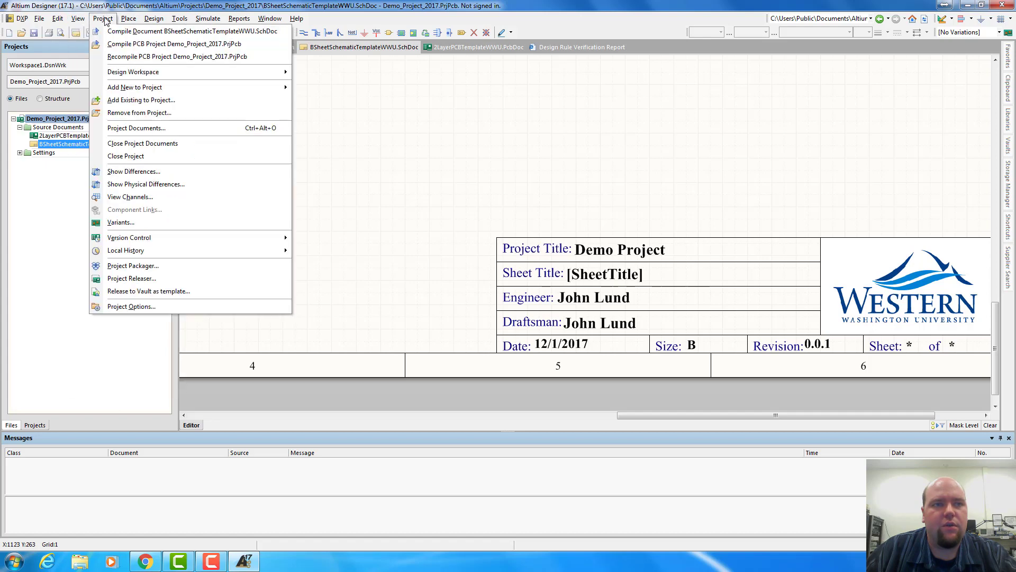
mouse_move(149, 21)
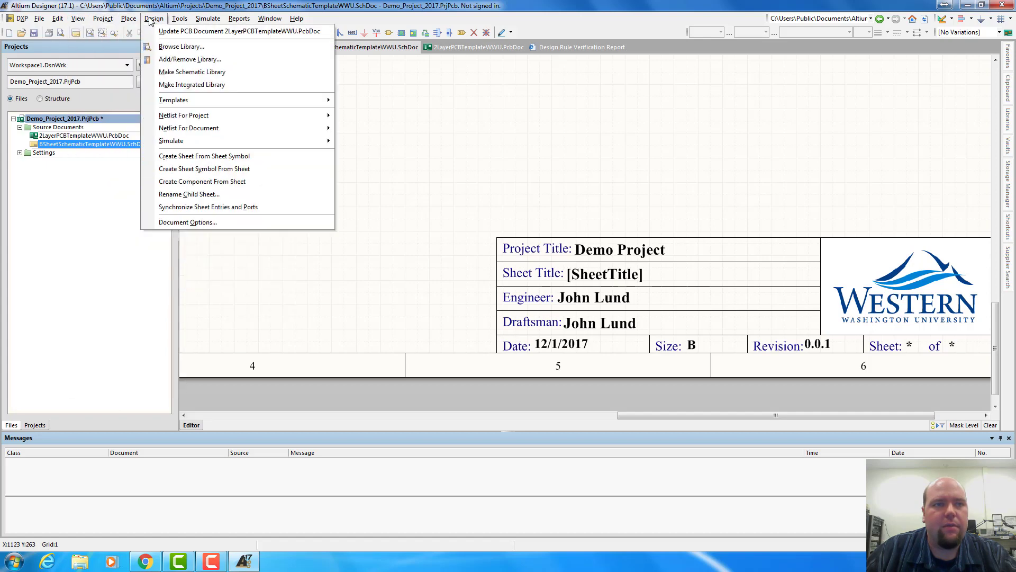
click(197, 222)
click(374, 101)
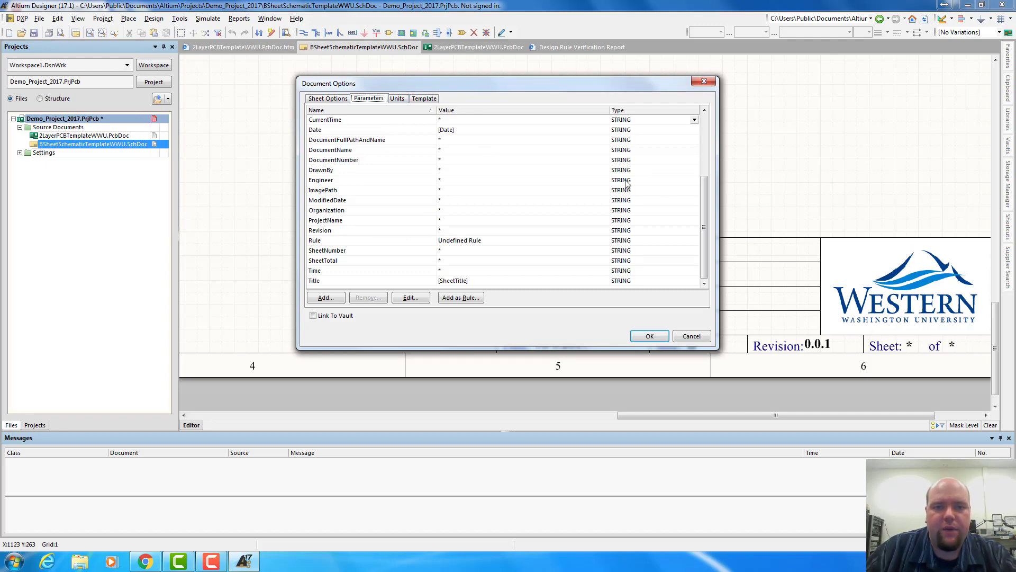
click(465, 283)
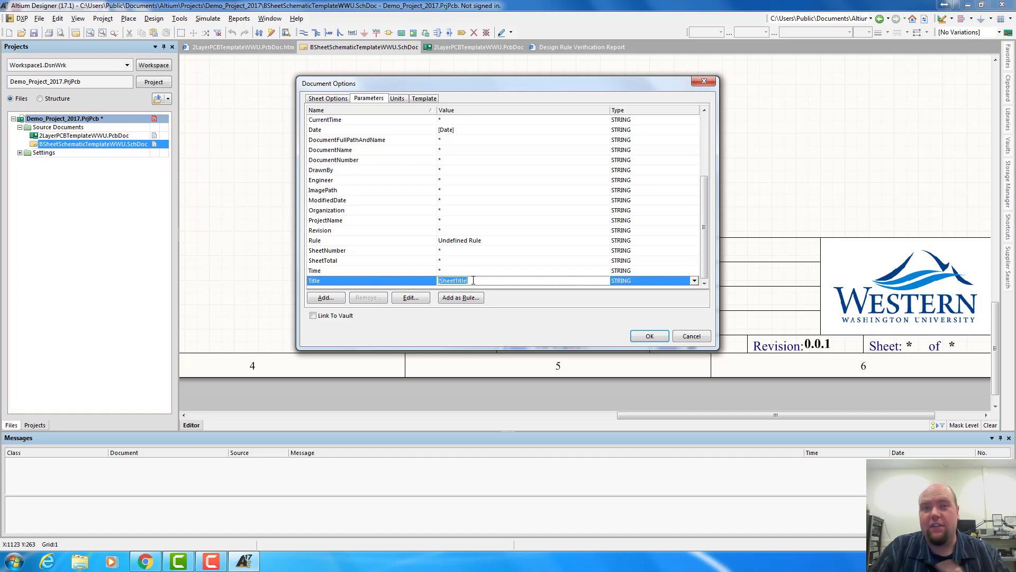
text(Unified Design)
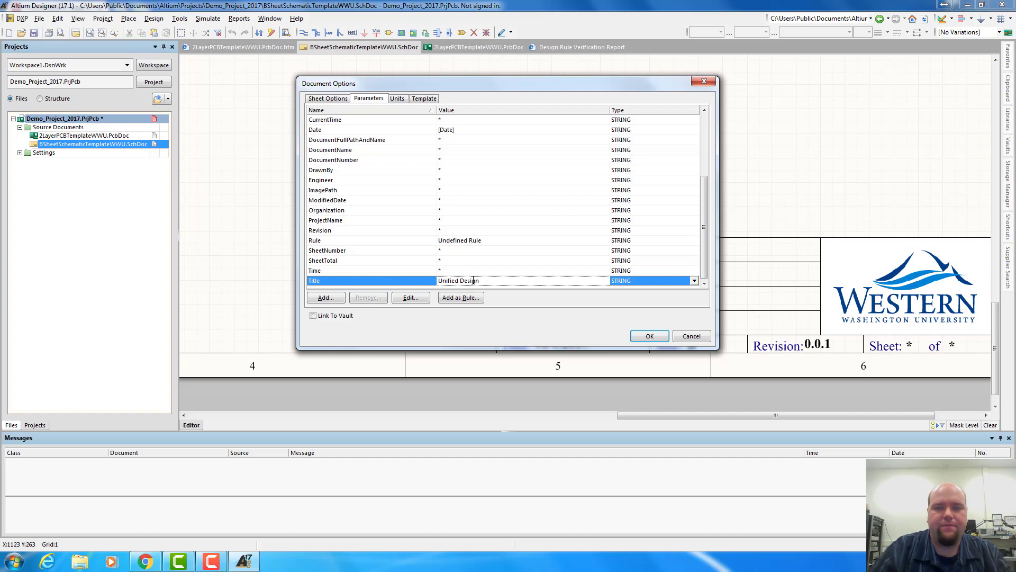
click(638, 338)
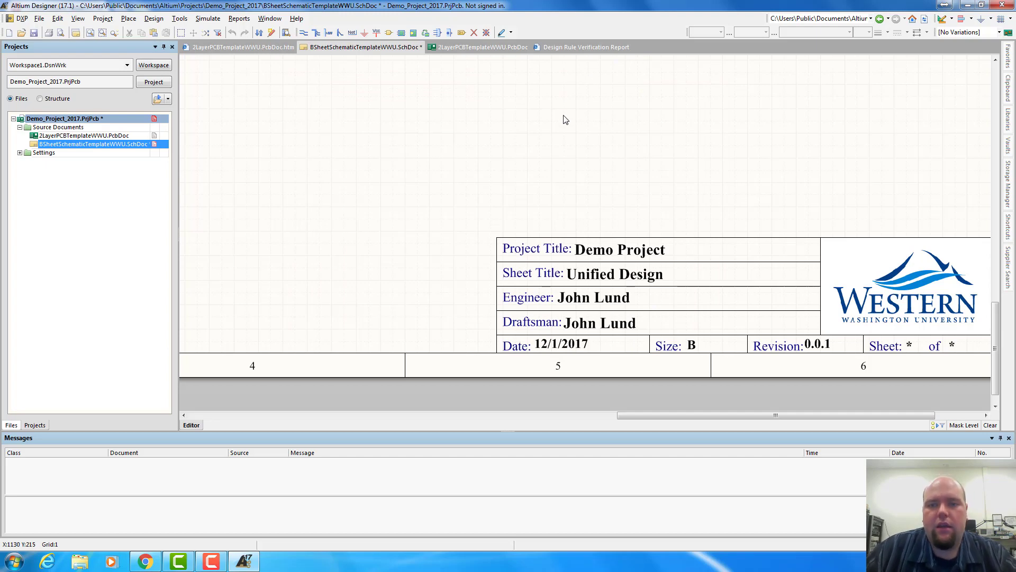
- Reopen the schematic's document options, review the parameter list through to Title and close it
right_click(522, 158)
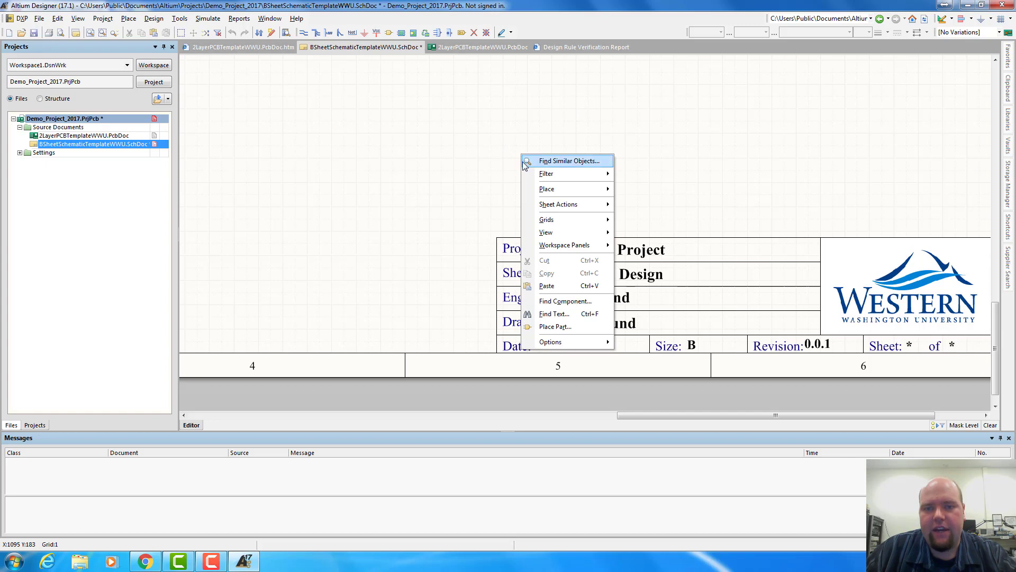
mouse_move(560, 342)
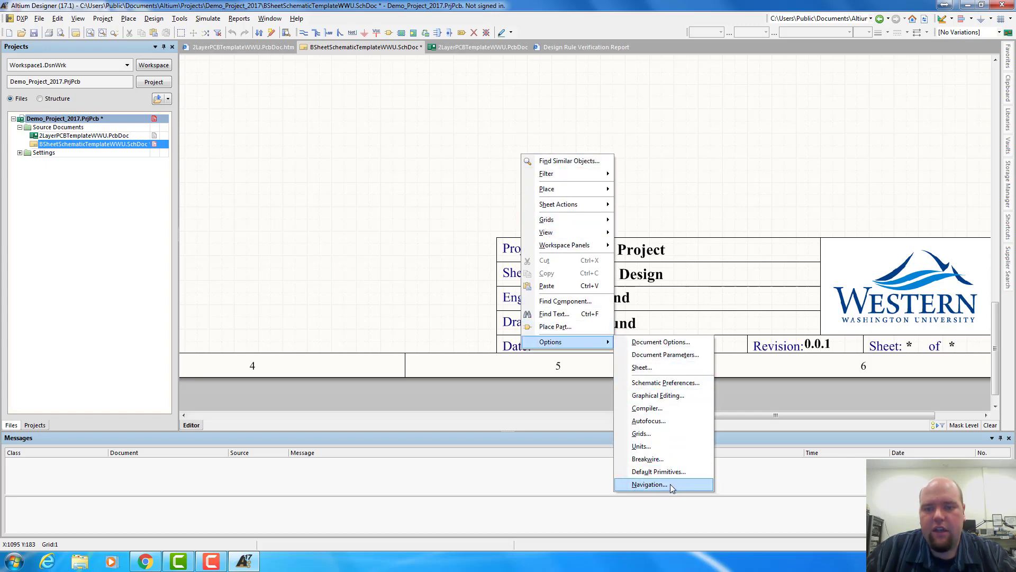
click(658, 343)
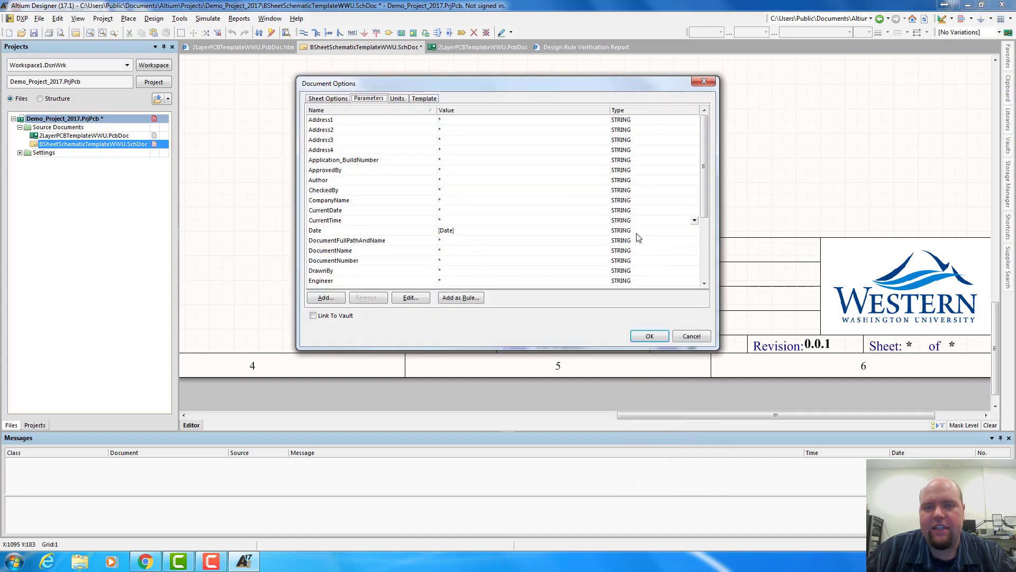
drag(705, 170, 710, 255)
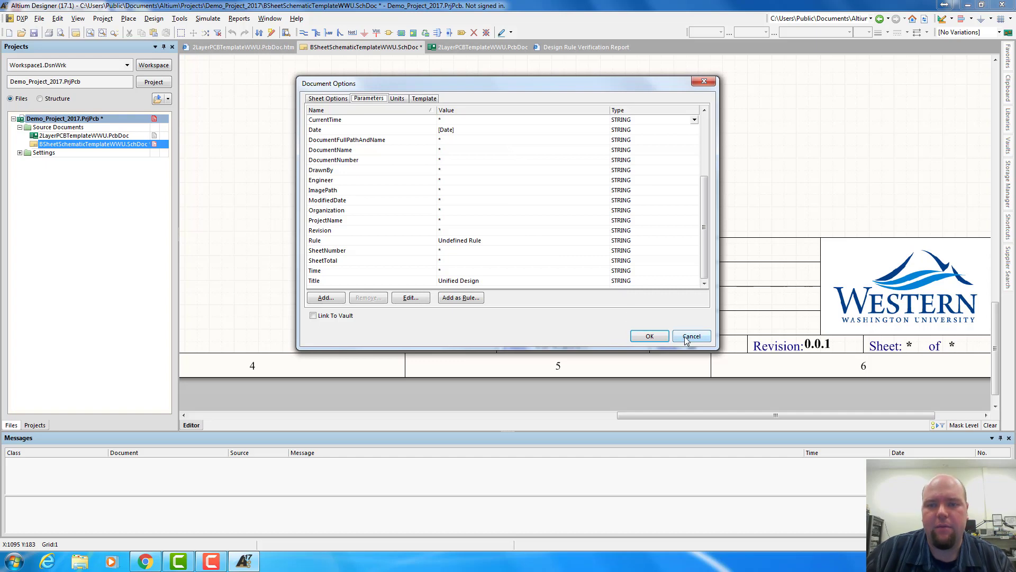
click(649, 336)
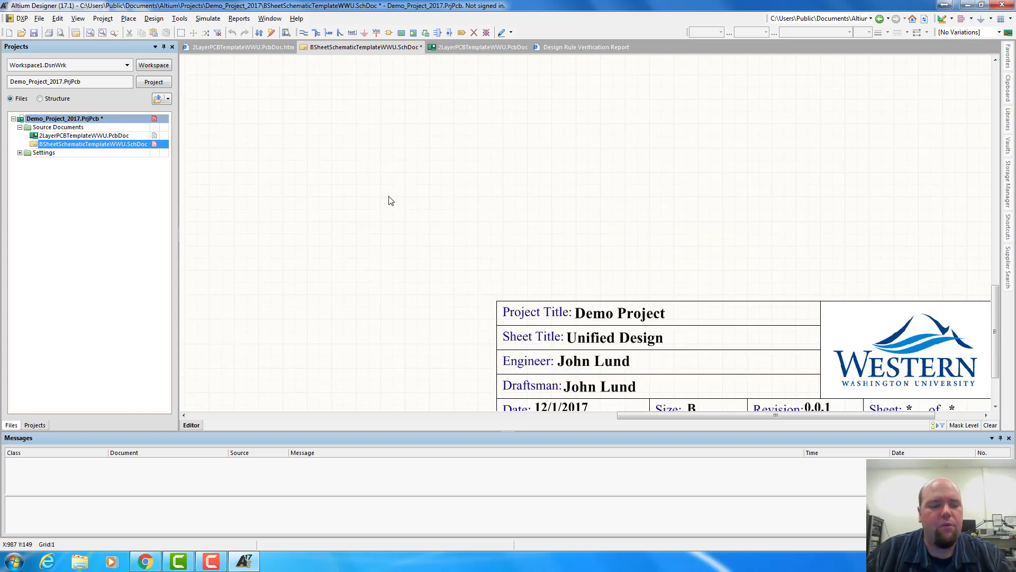
- Pan and zoom across the schematic sheet to examine its drawing area, and dismiss the color scheme message
ctrl+scroll(389, 200, down, 2)
scroll(365, 186, up, 2)
scroll(363, 212, up, 2)
shift+scroll(474, 227, left, 3)
scroll(424, 246, down, 2)
scroll(423, 246, up, 2)
scroll(423, 246, down, 2)
shift+scroll(423, 246, right, 2)
ctrl+scroll(566, 297, down, 2)
shift+scroll(567, 297, left, 2)
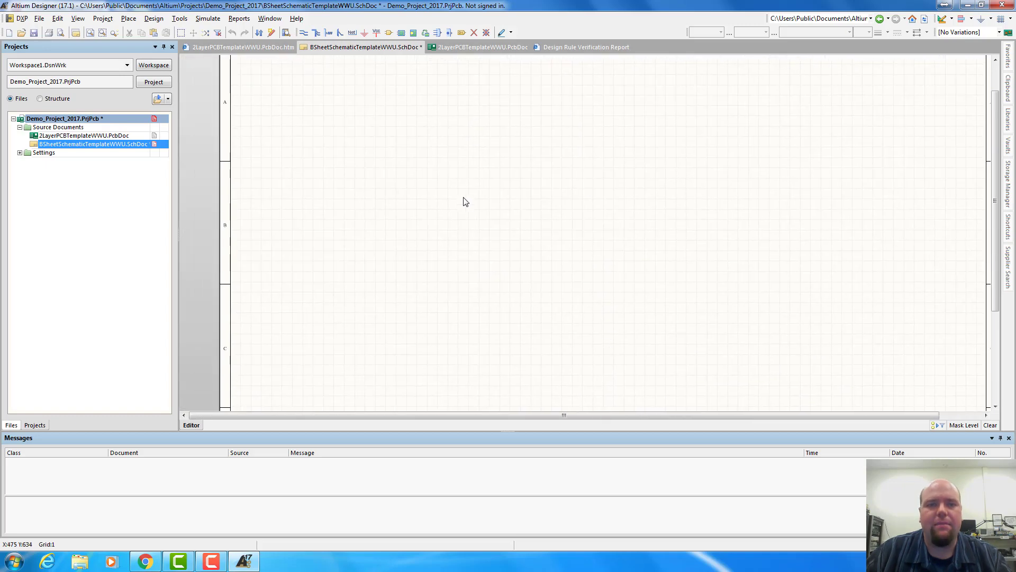
scroll(459, 197, up, 3)
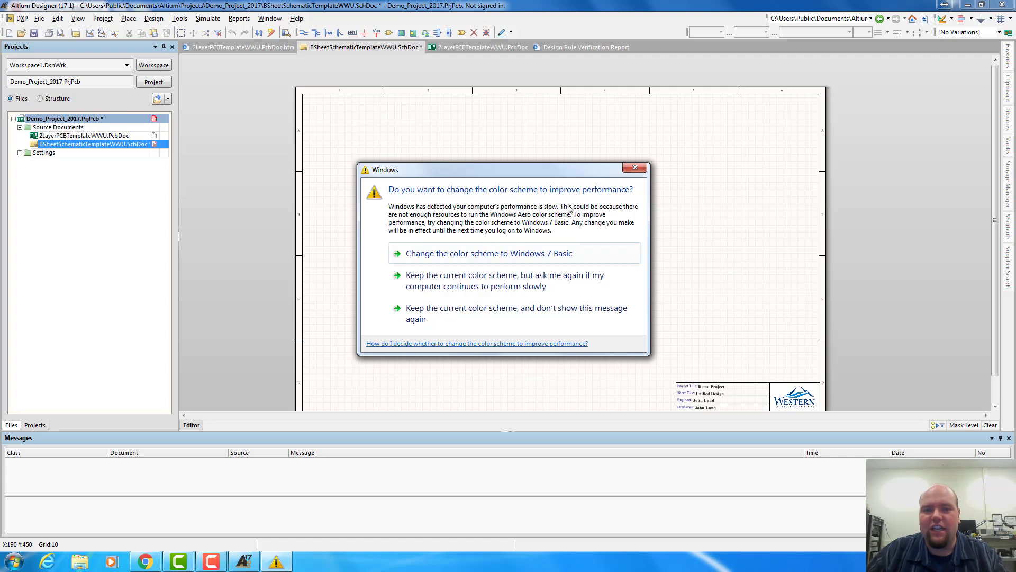
click(630, 168)
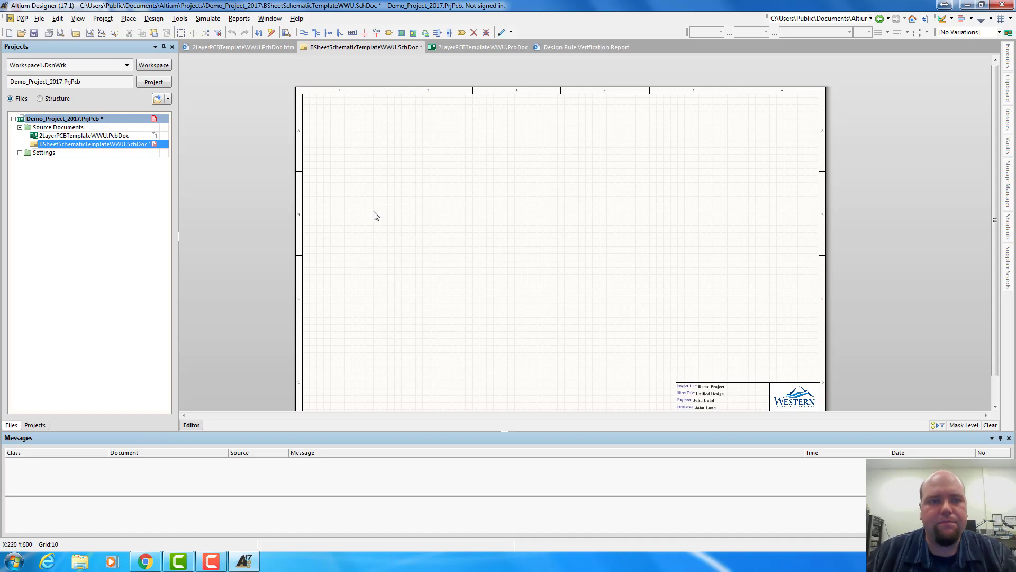
- Open the 2LayerPCBTemplateWWU board document and set its snap grid to 10 mil
double_click(85, 136)
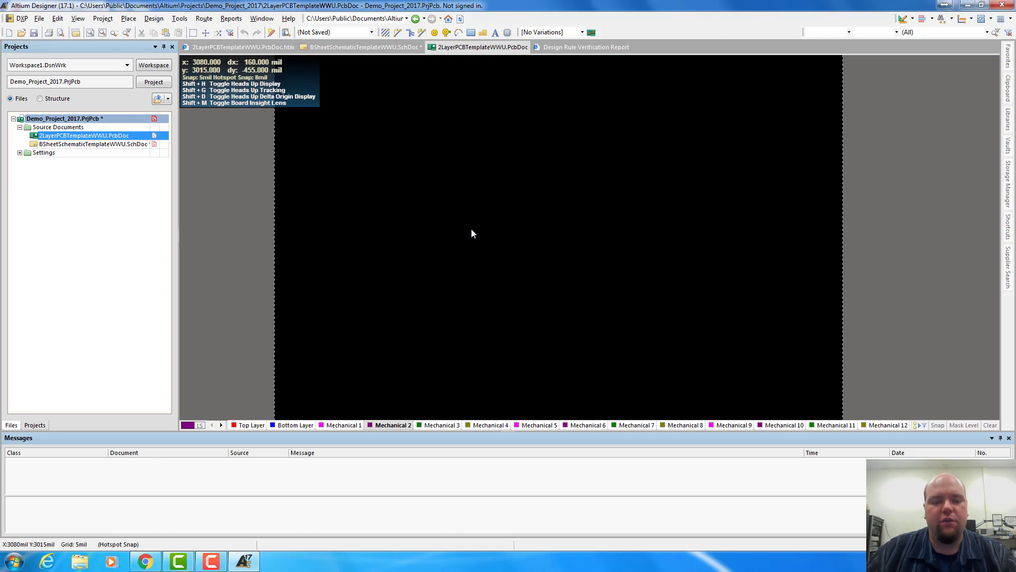
key(g)
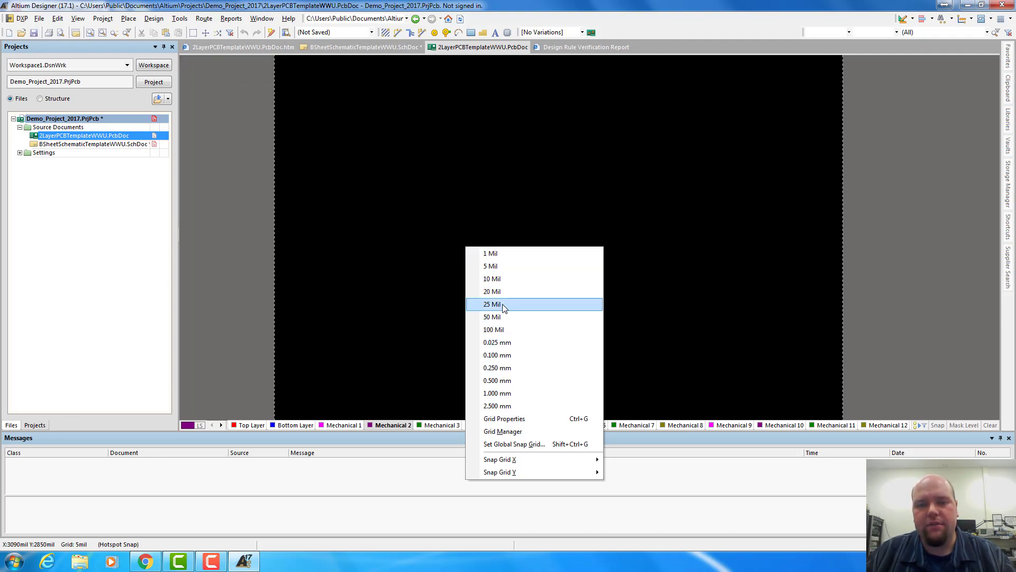
click(500, 280)
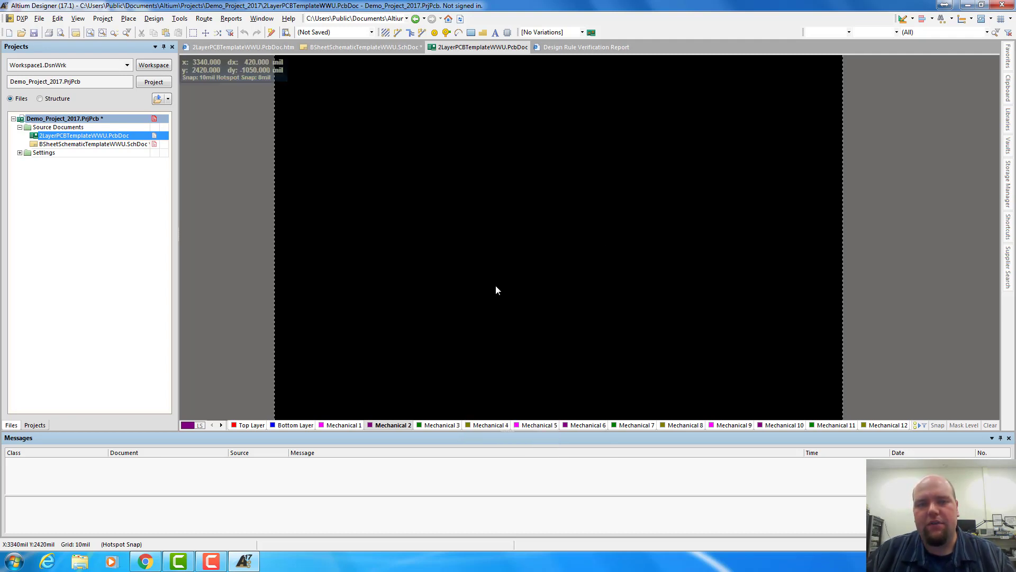
ctrl+scroll(498, 284, up, 2)
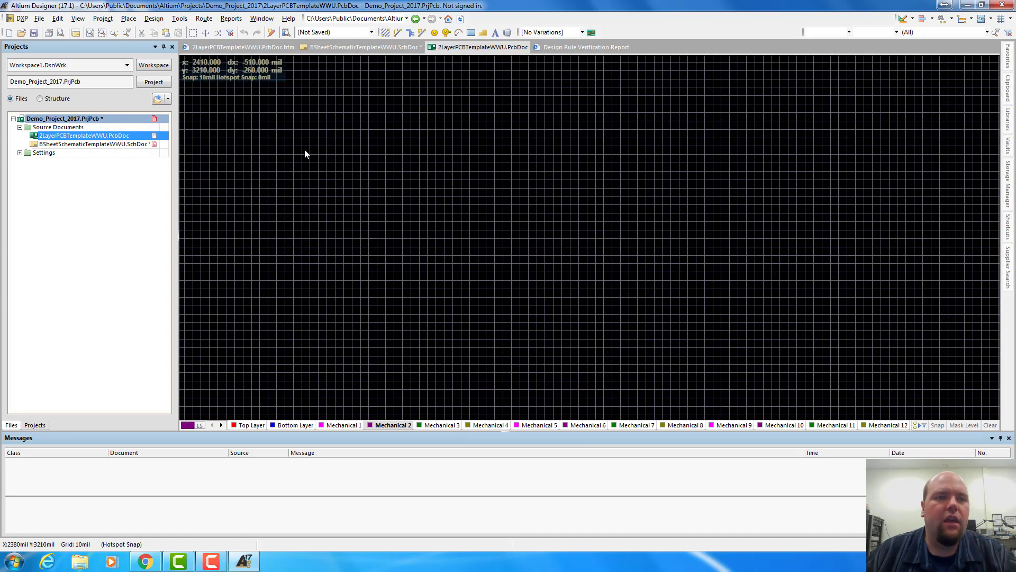
- Save all project documents and bring the BSheetSchematicTemplateWWU schematic back into view
click(38, 19)
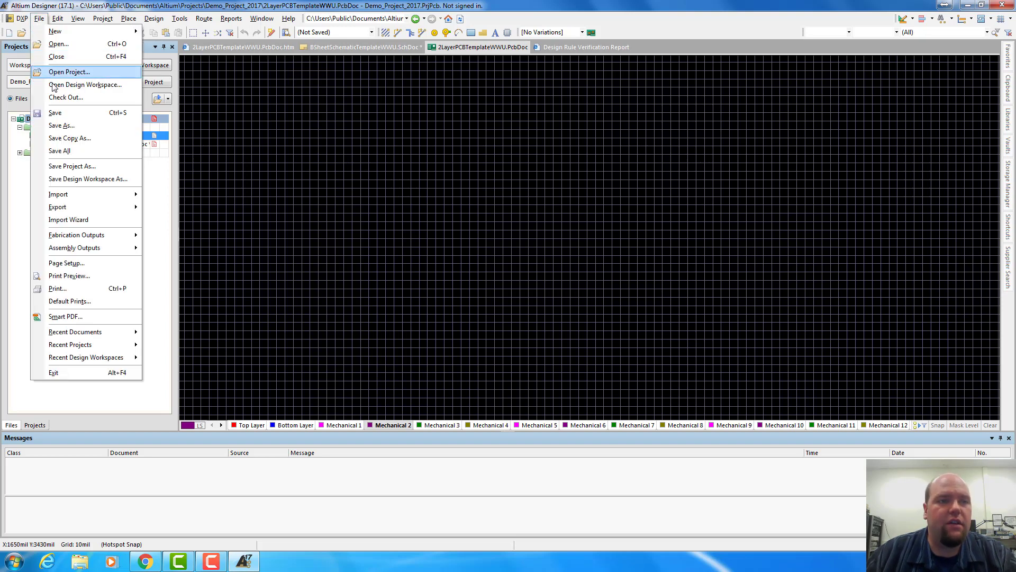
click(60, 152)
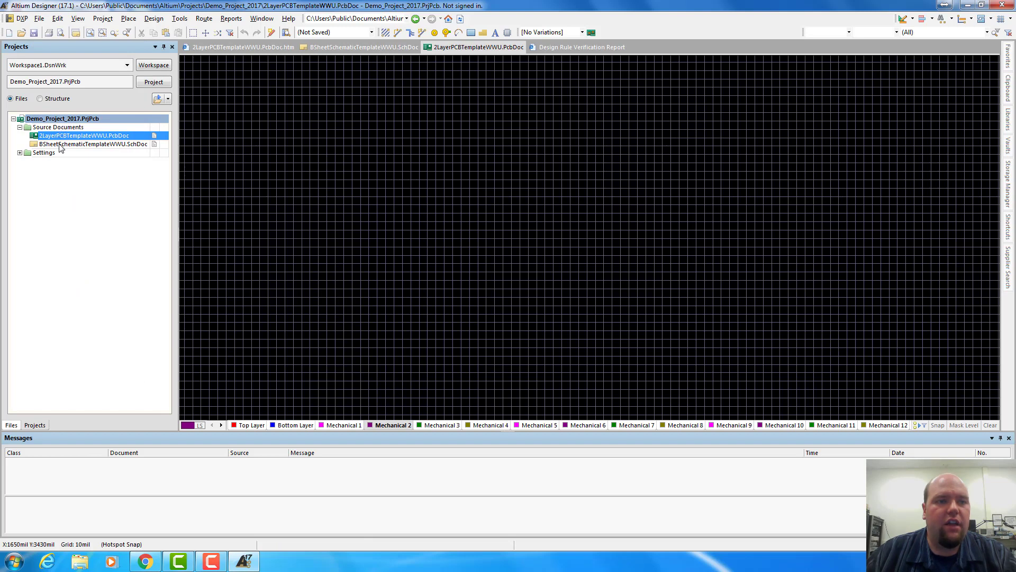
click(61, 144)
click(61, 135)
click(61, 144)
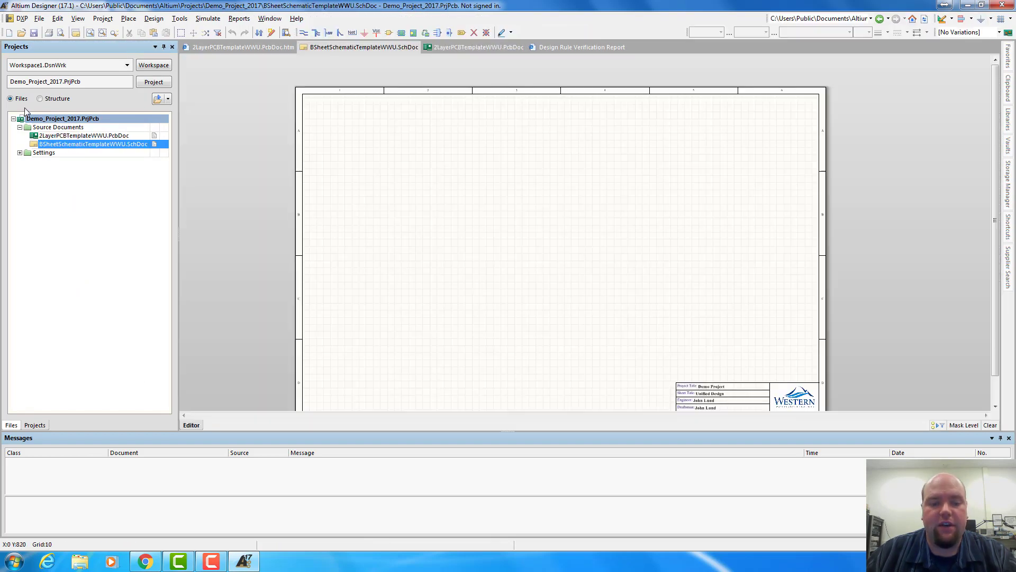